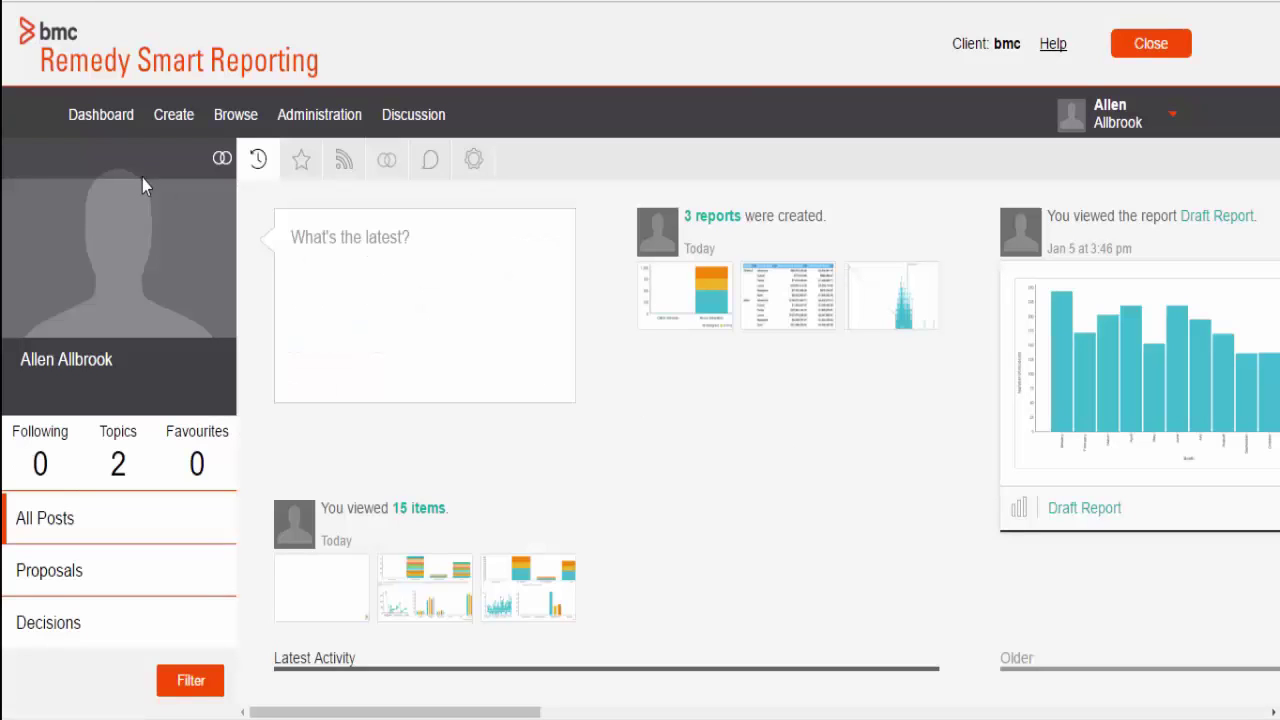
Create a new standard dashboard tab using the second 2 Columns layout and open the report browser
click(166, 127)
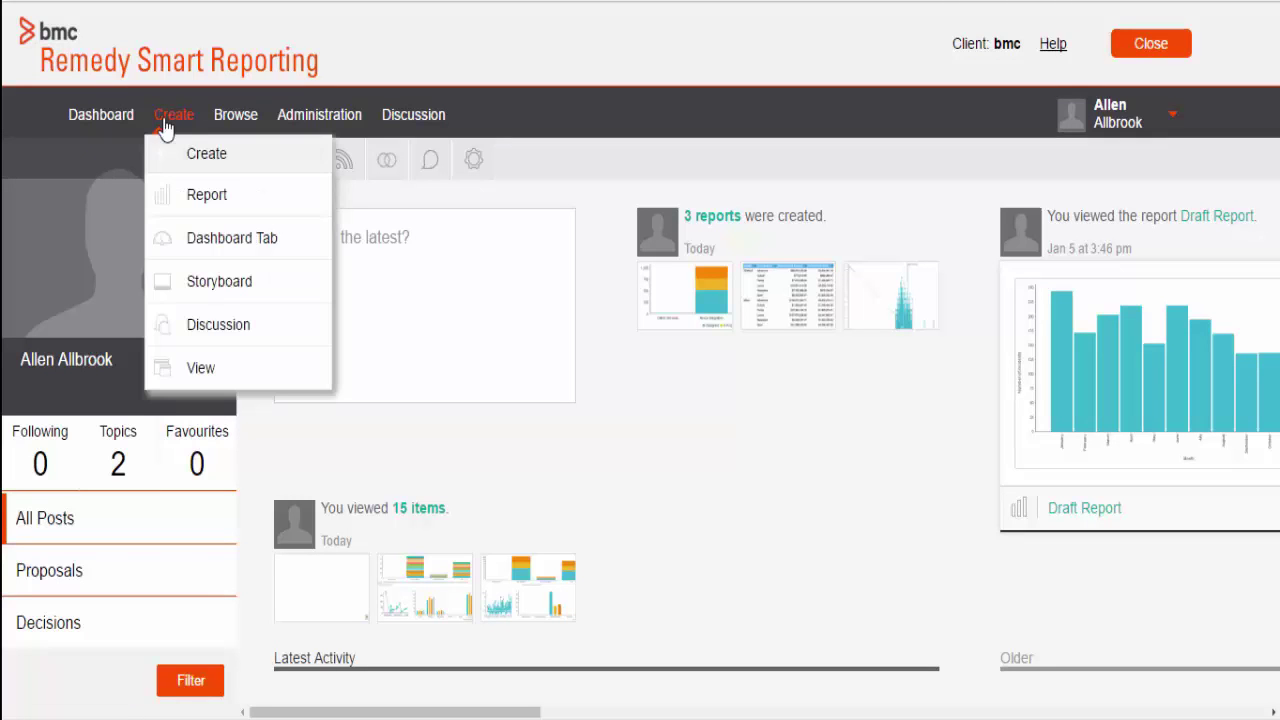
click(178, 239)
click(196, 283)
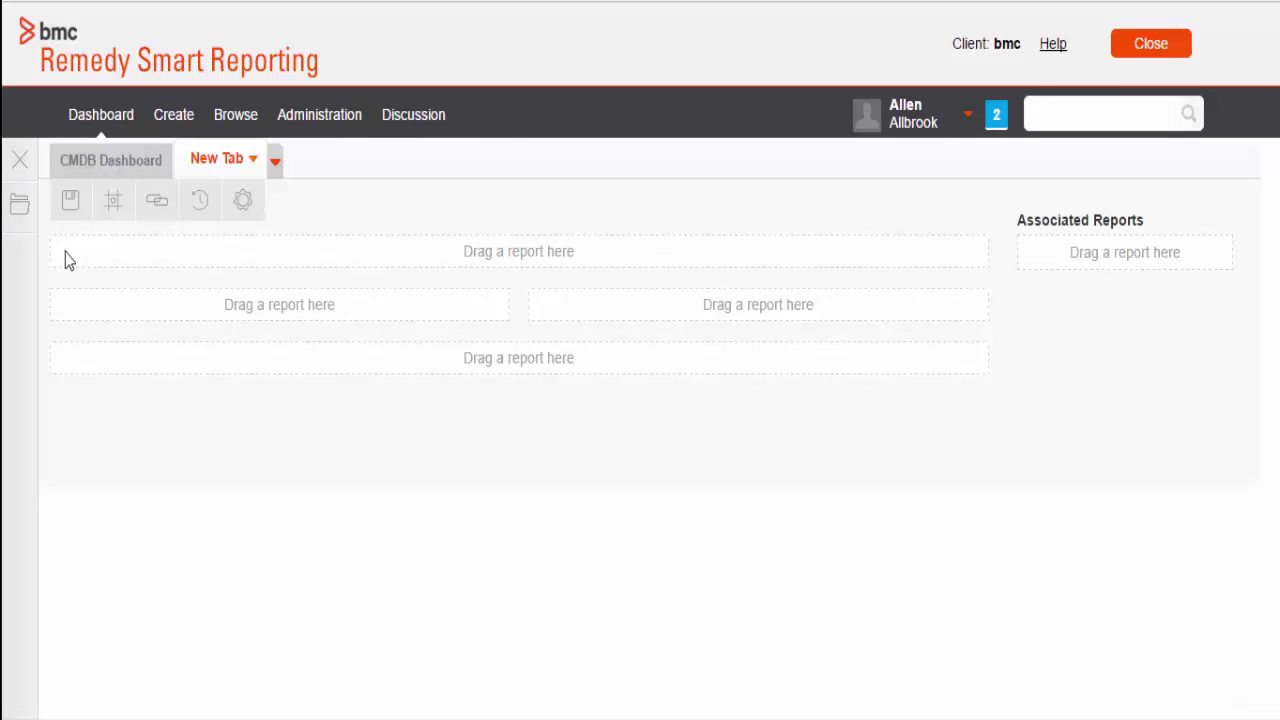
click(113, 201)
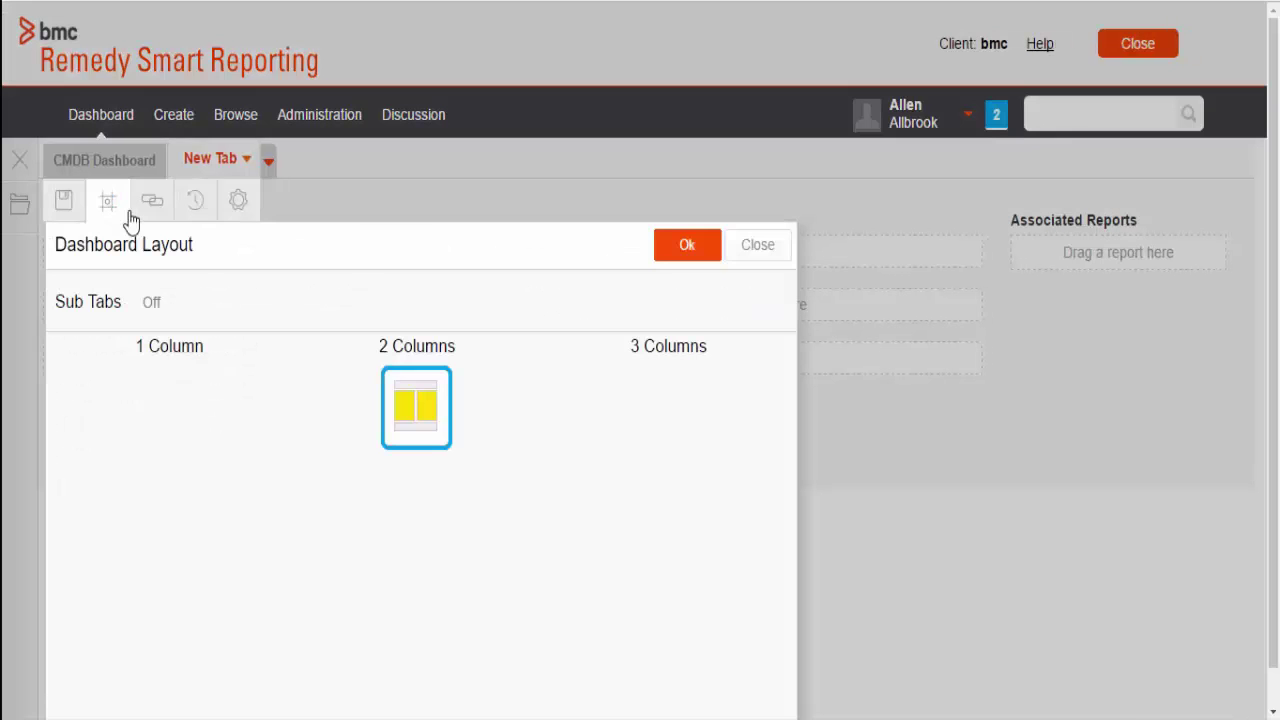
click(432, 525)
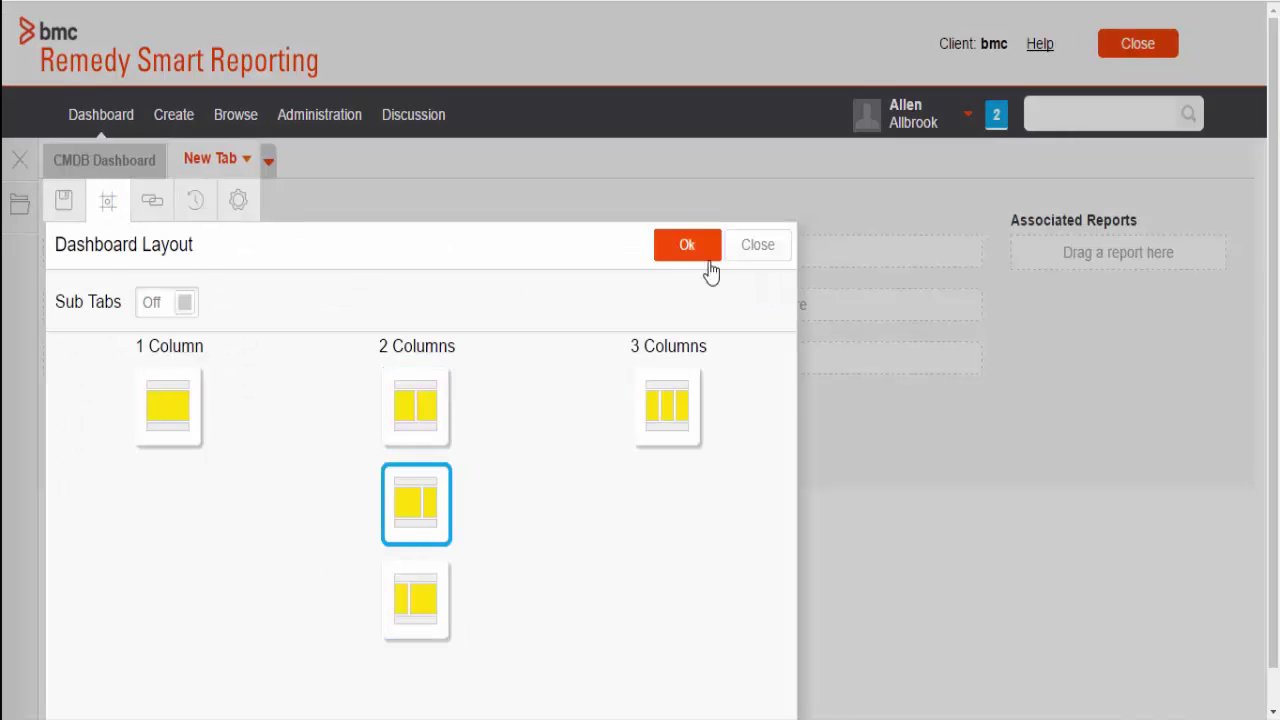
click(690, 248)
Search 'Incident Analysis' and place its support-hierarchy bar chart, made taller, in the left slot
click(22, 207)
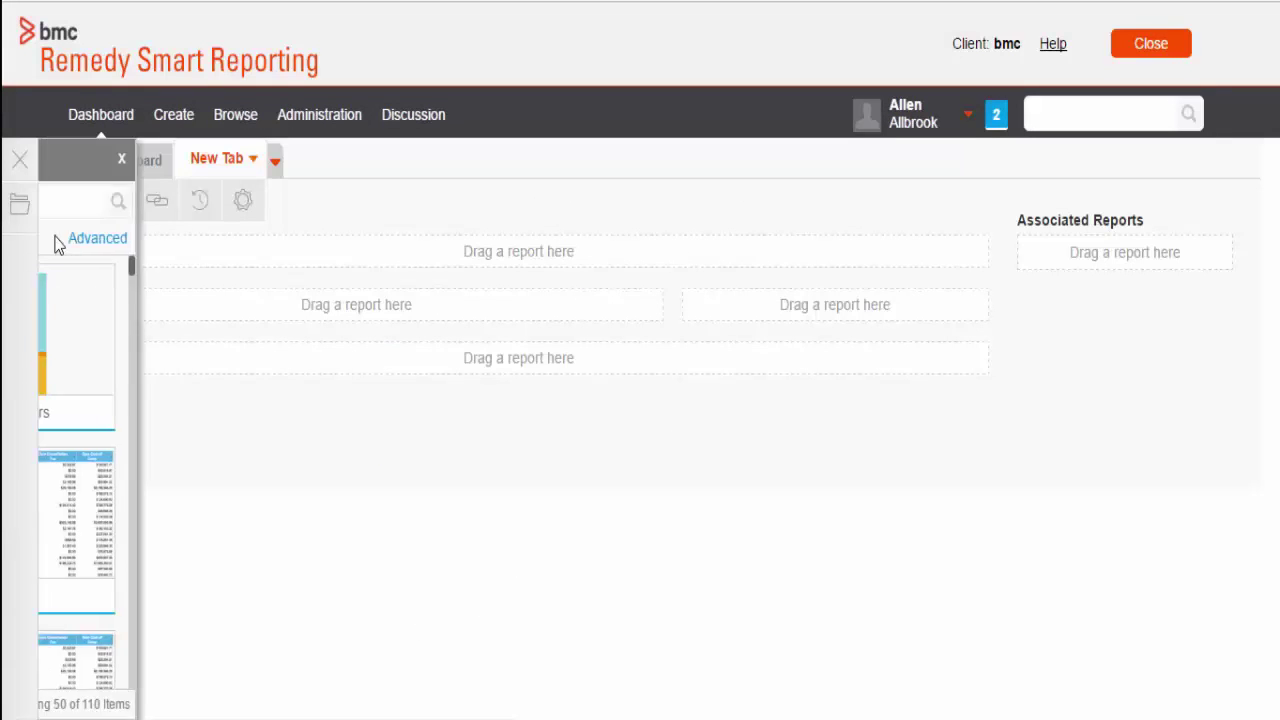
click(98, 208)
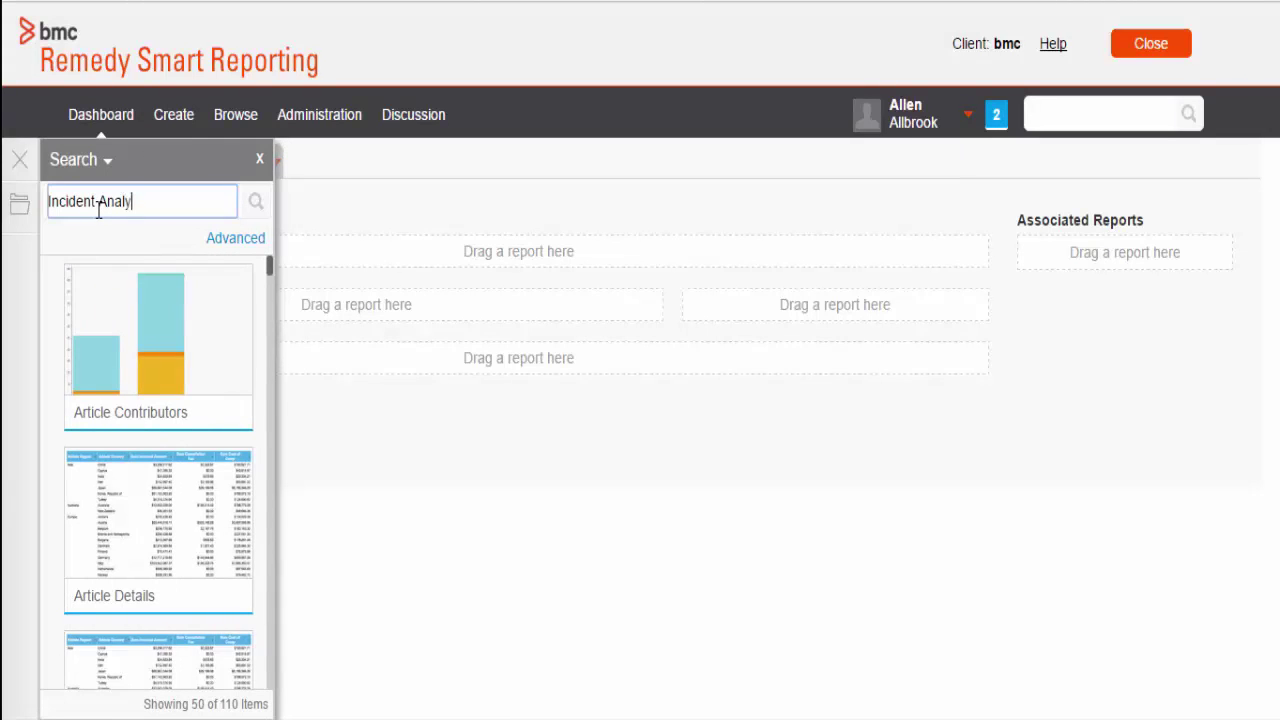
text(Incident Analysis)
key(Return)
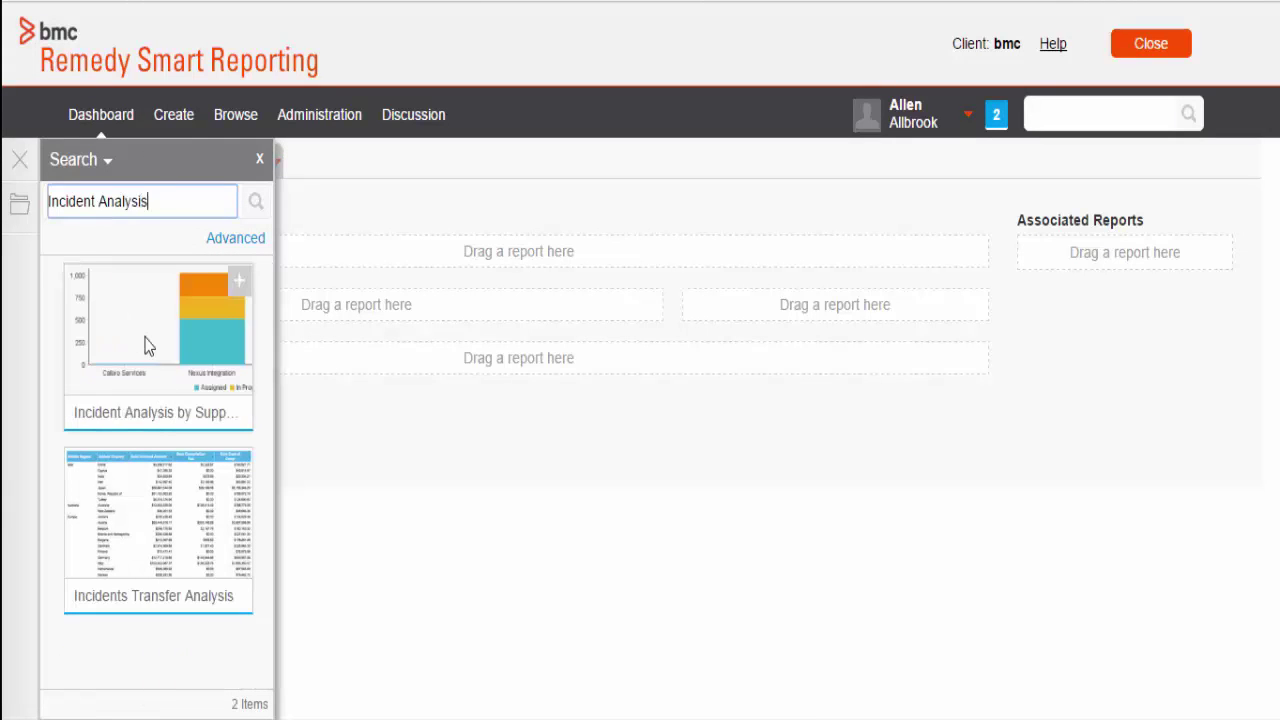
drag(109, 337, 396, 300)
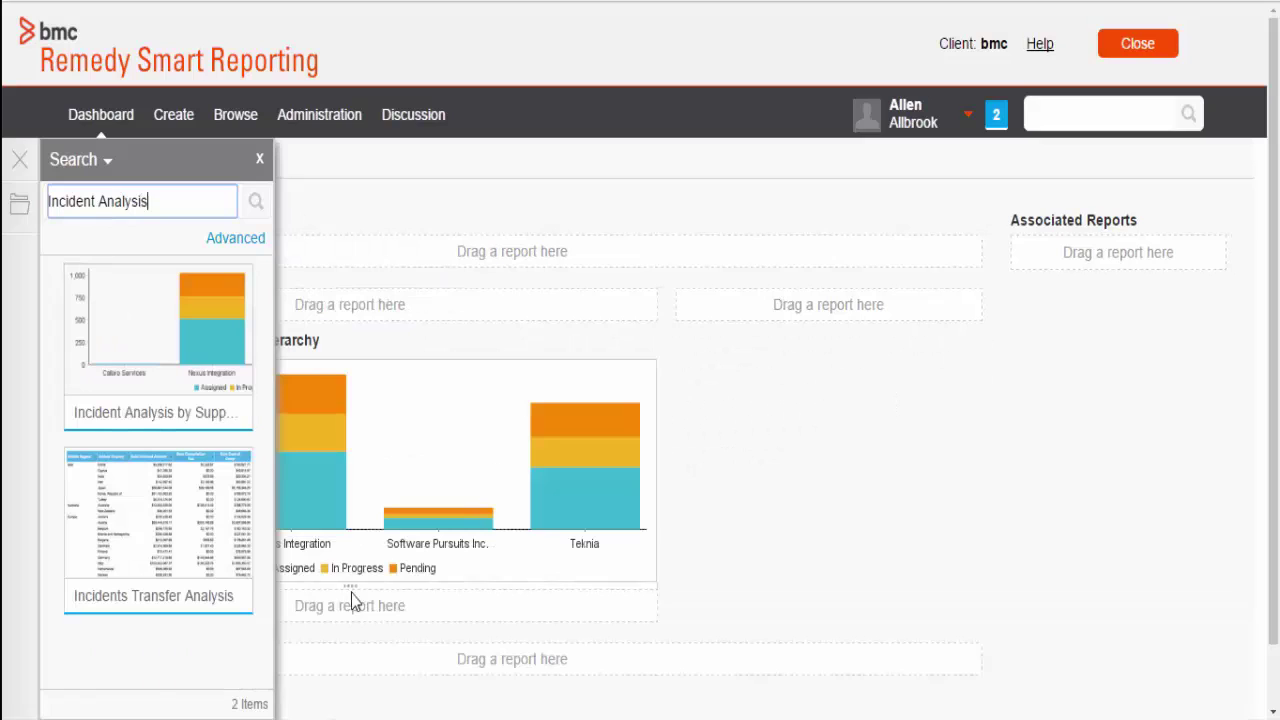
drag(349, 598, 351, 648)
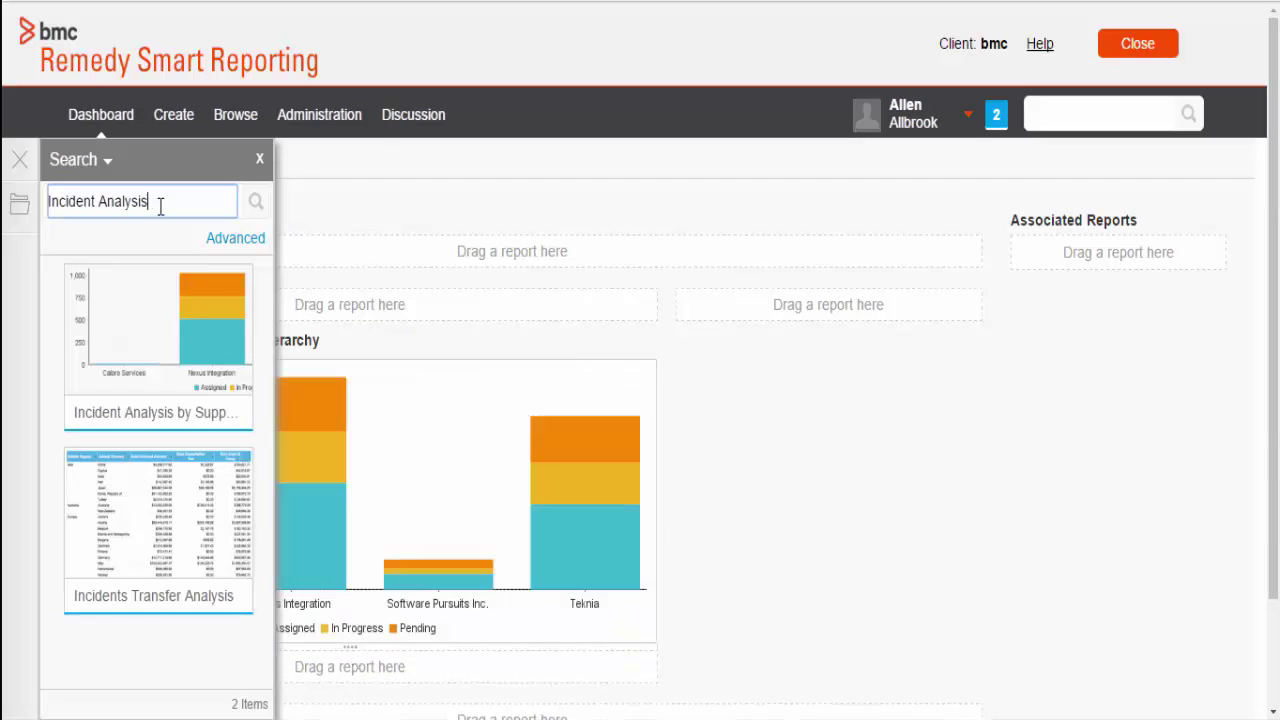
Search 'Service Type' and place the Incident By Service Type donut, made taller, in the right slot
triple_click(108, 204)
text(Ser)
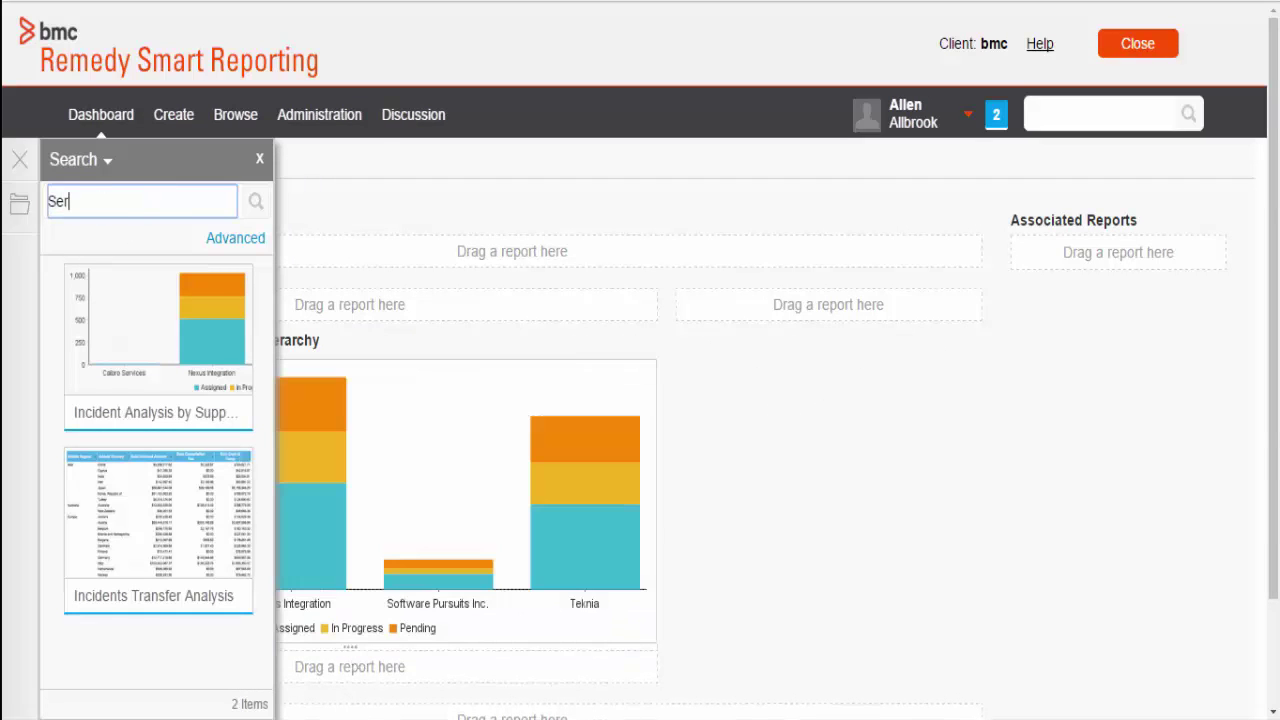
text(vice Type)
drag(80, 365, 829, 320)
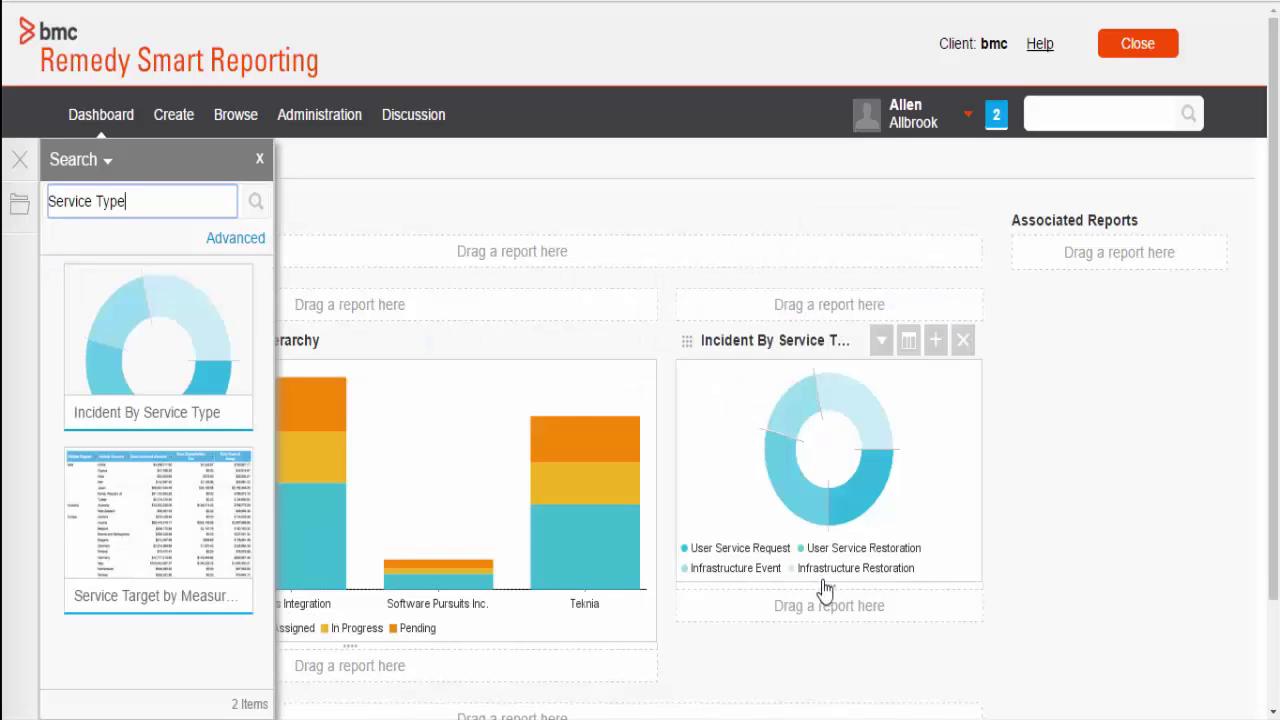
drag(825, 590, 829, 647)
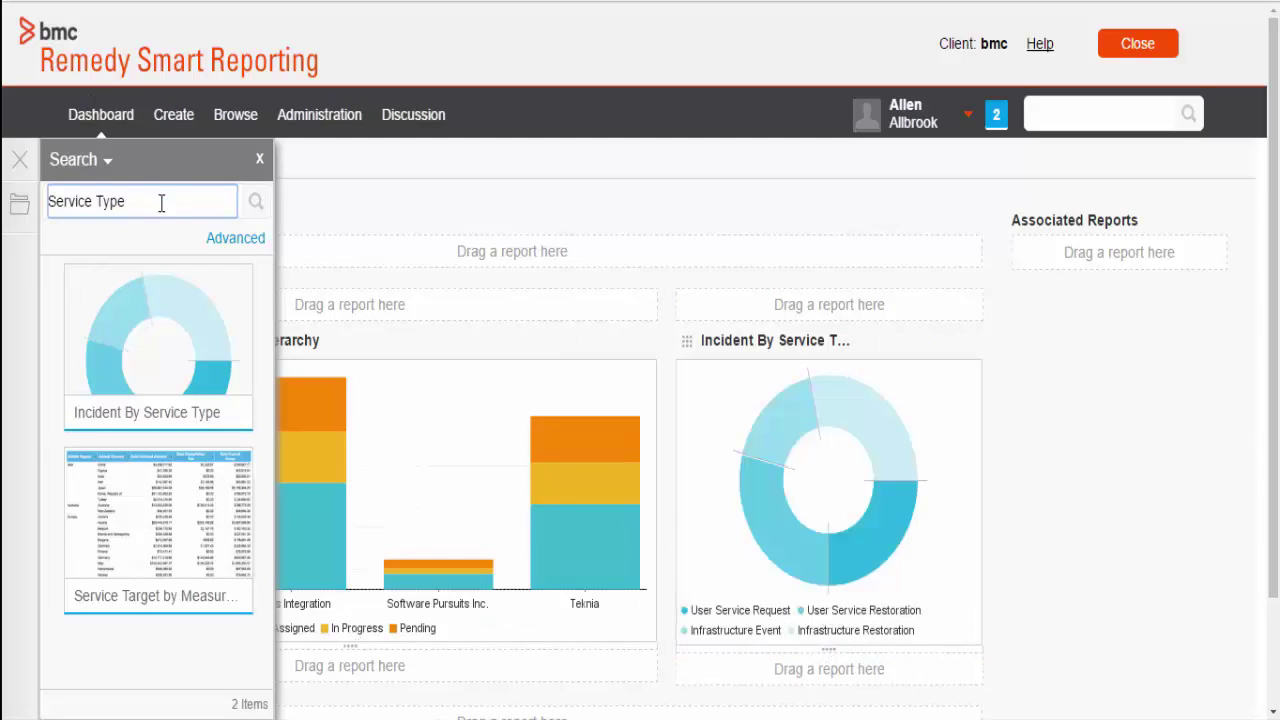
drag(161, 203, 23, 220)
Add Incident Submission Trend full-width in the bottom slot, close the browser, and make it taller
text(Incidents)
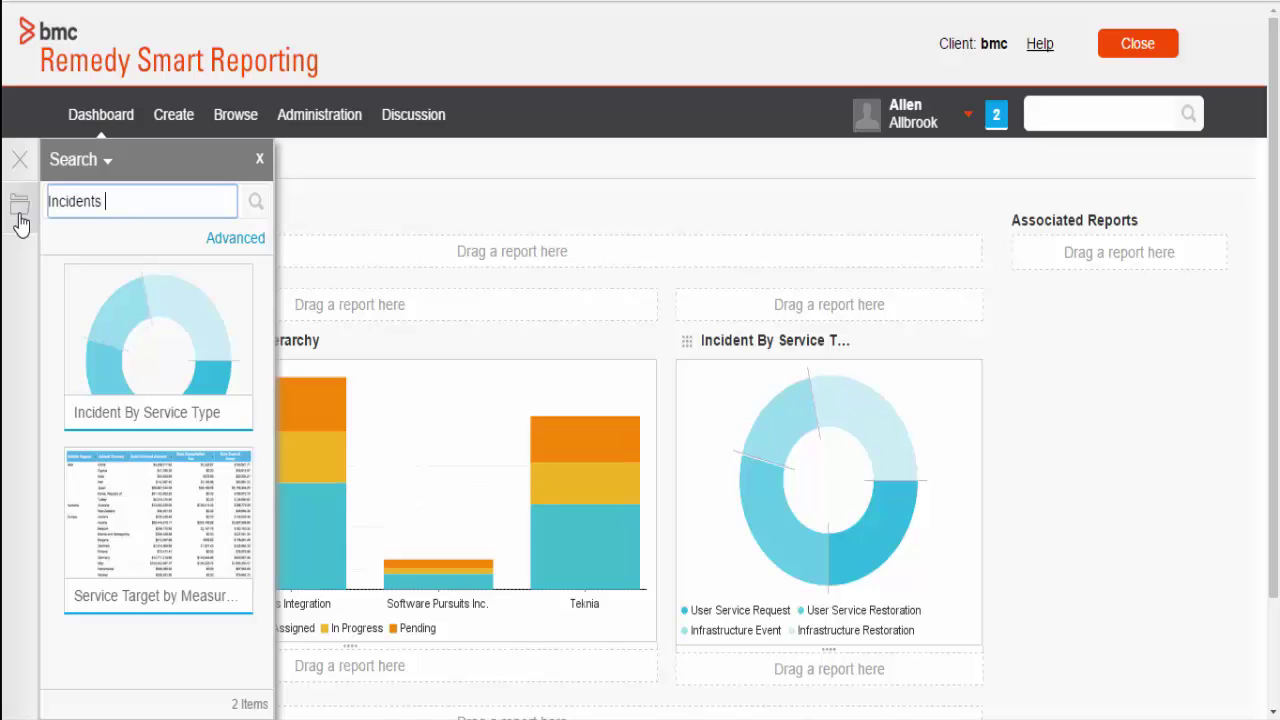
text( Trend)
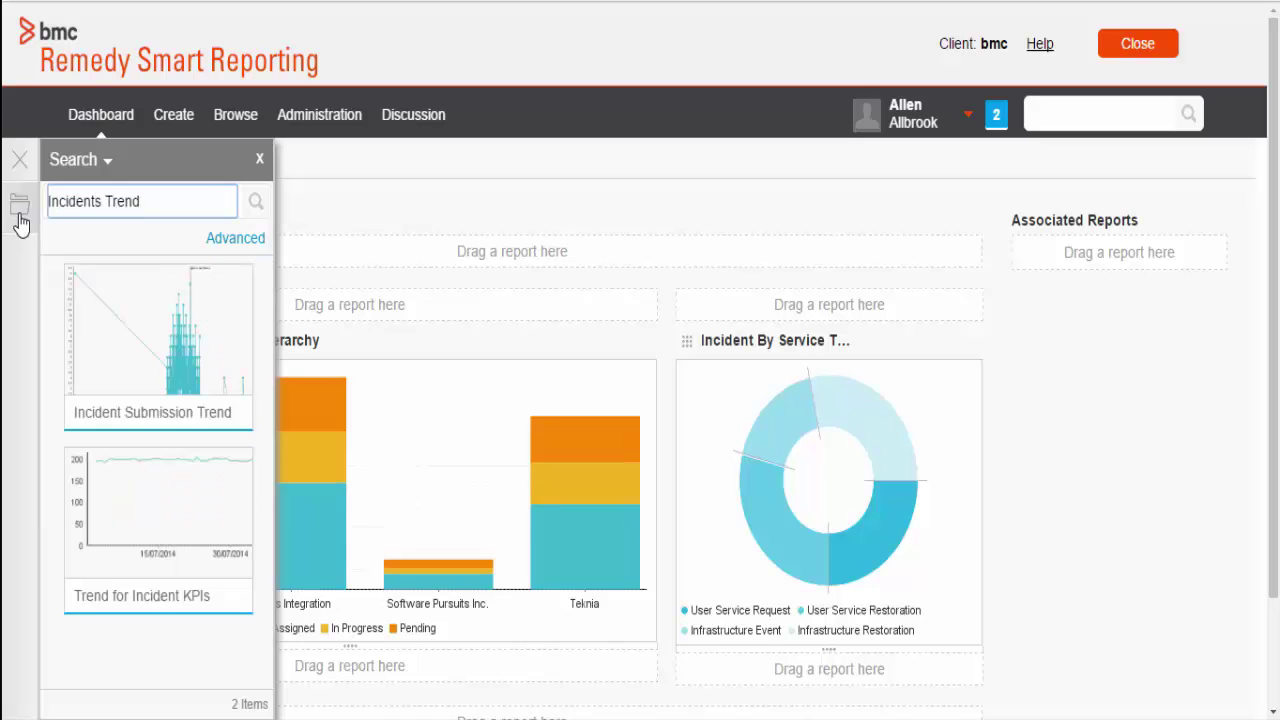
scroll(1089, 622, down, 1)
scroll(1089, 622, down, 2)
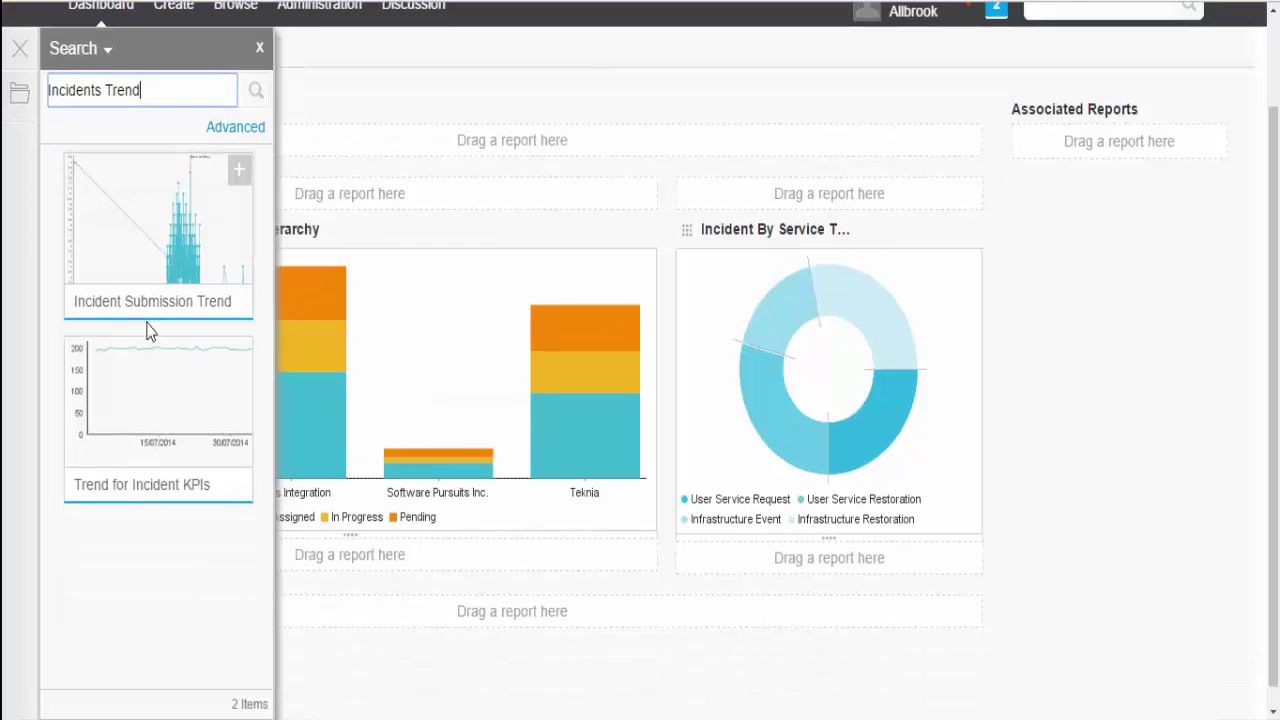
drag(149, 329, 497, 628)
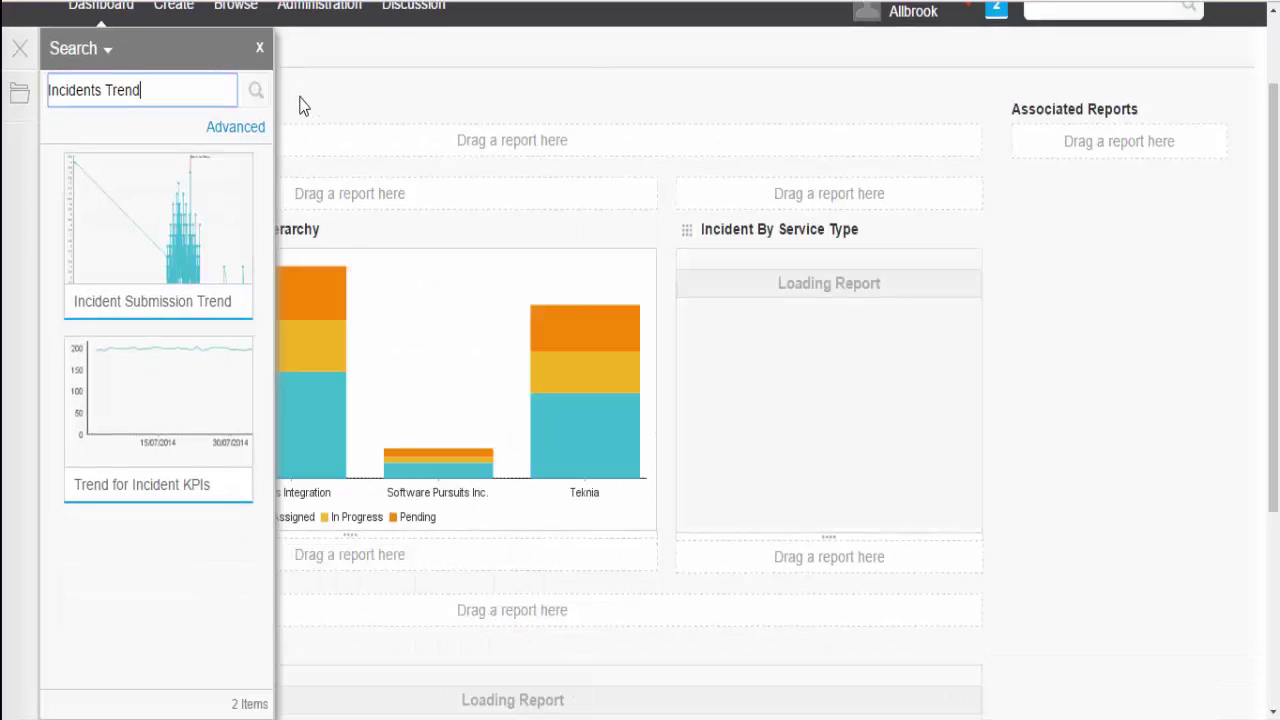
click(259, 48)
scroll(1221, 460, down, 5)
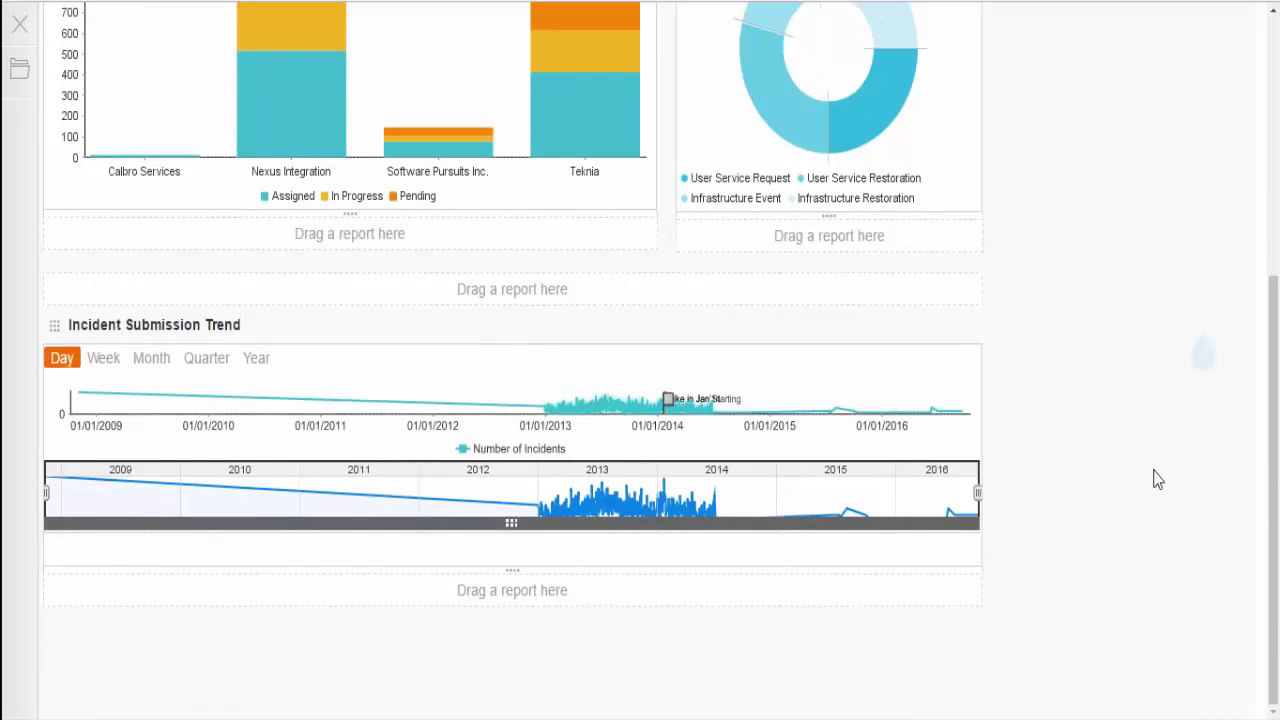
drag(517, 578, 520, 645)
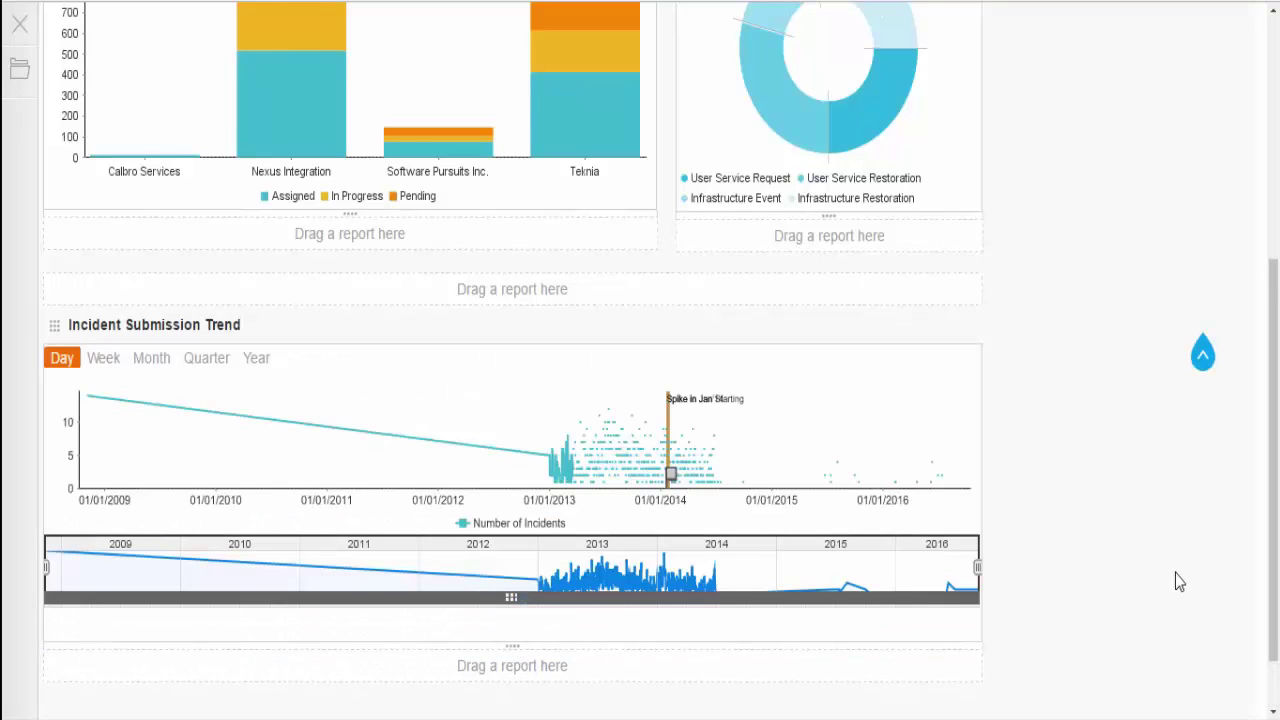
scroll(1176, 582, up, 5)
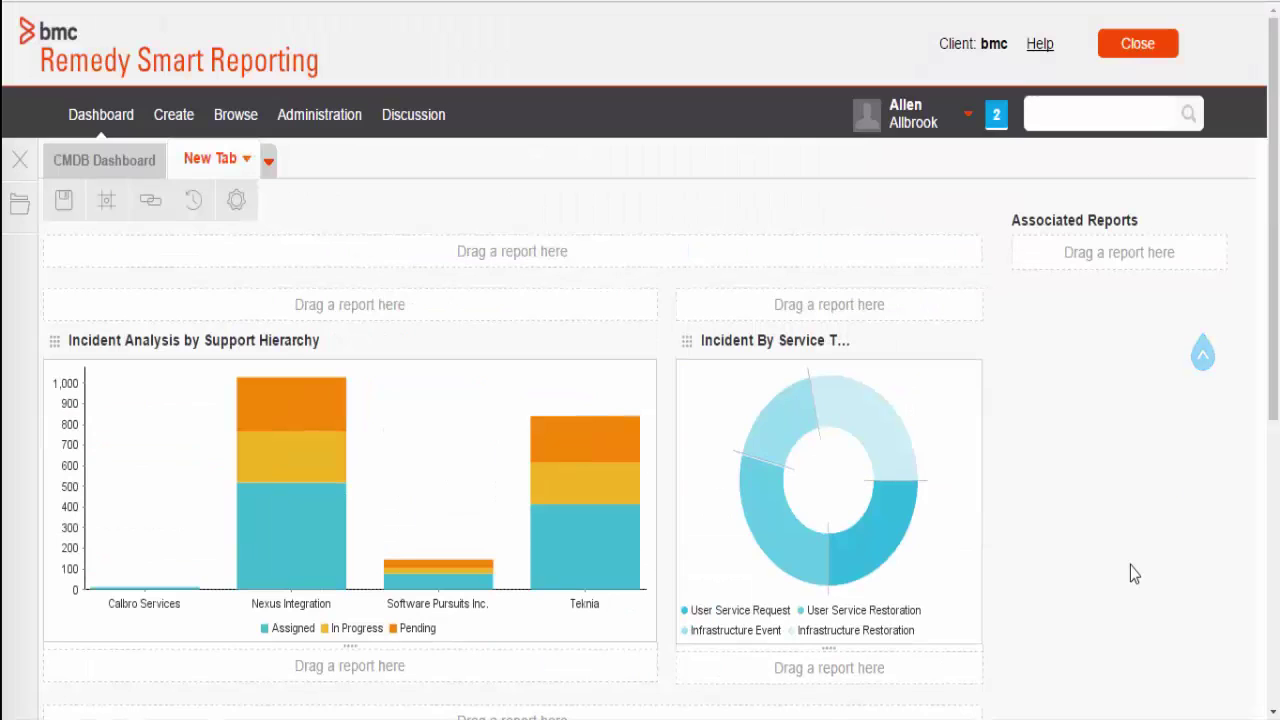
In Analytic Setup, turn Link Drill Down on for Incident Analysis by Support Hierarchy and open its Incident By Service Type link
click(152, 202)
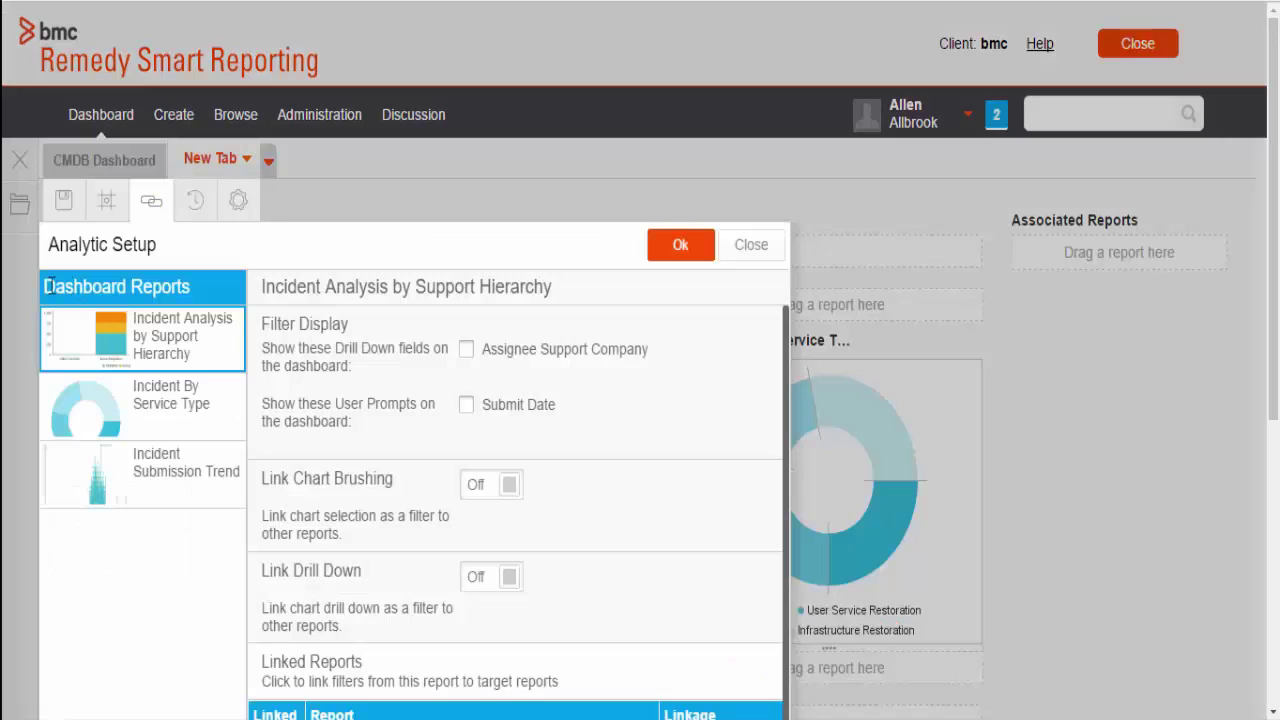
drag(45, 286, 208, 292)
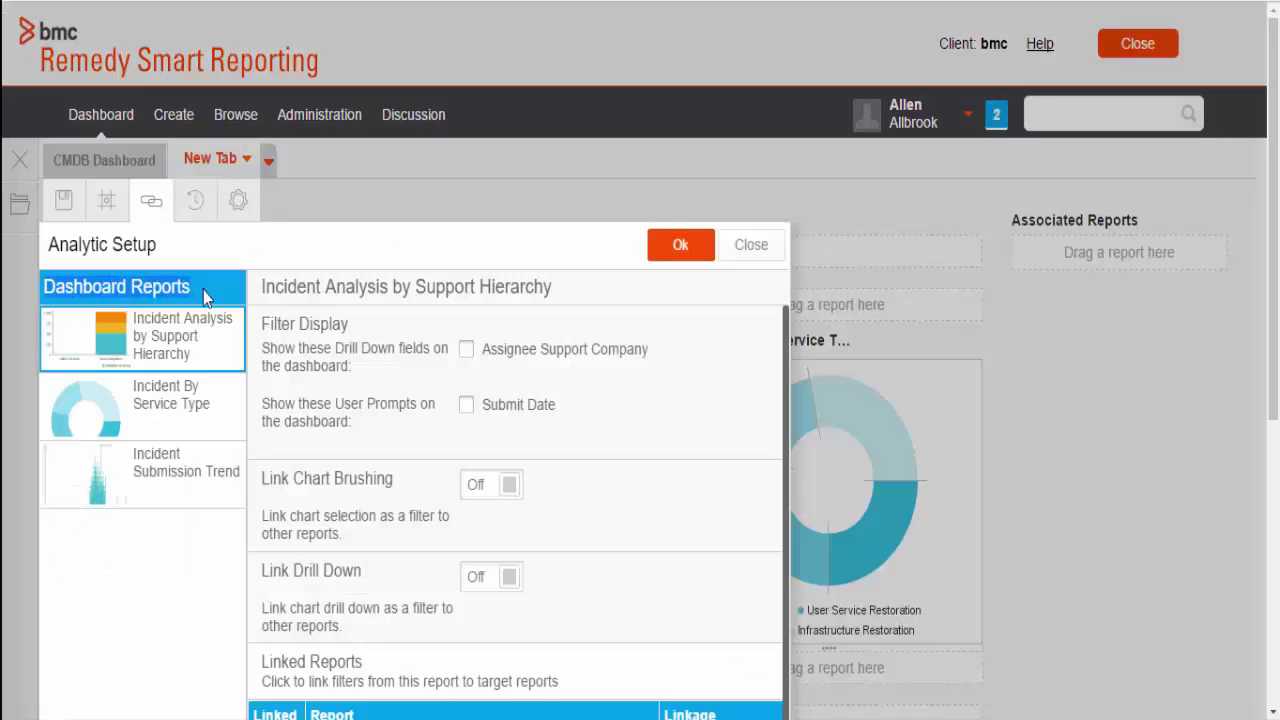
click(174, 405)
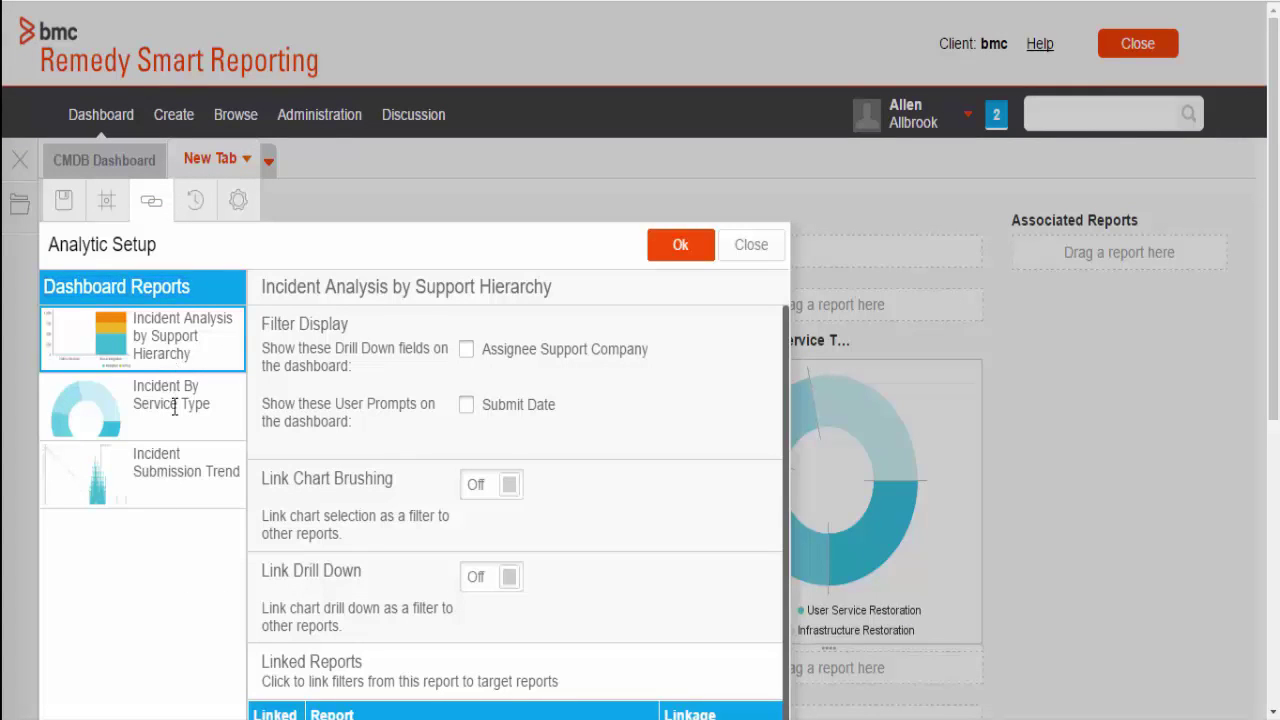
click(168, 498)
click(176, 343)
drag(270, 570, 366, 572)
click(490, 577)
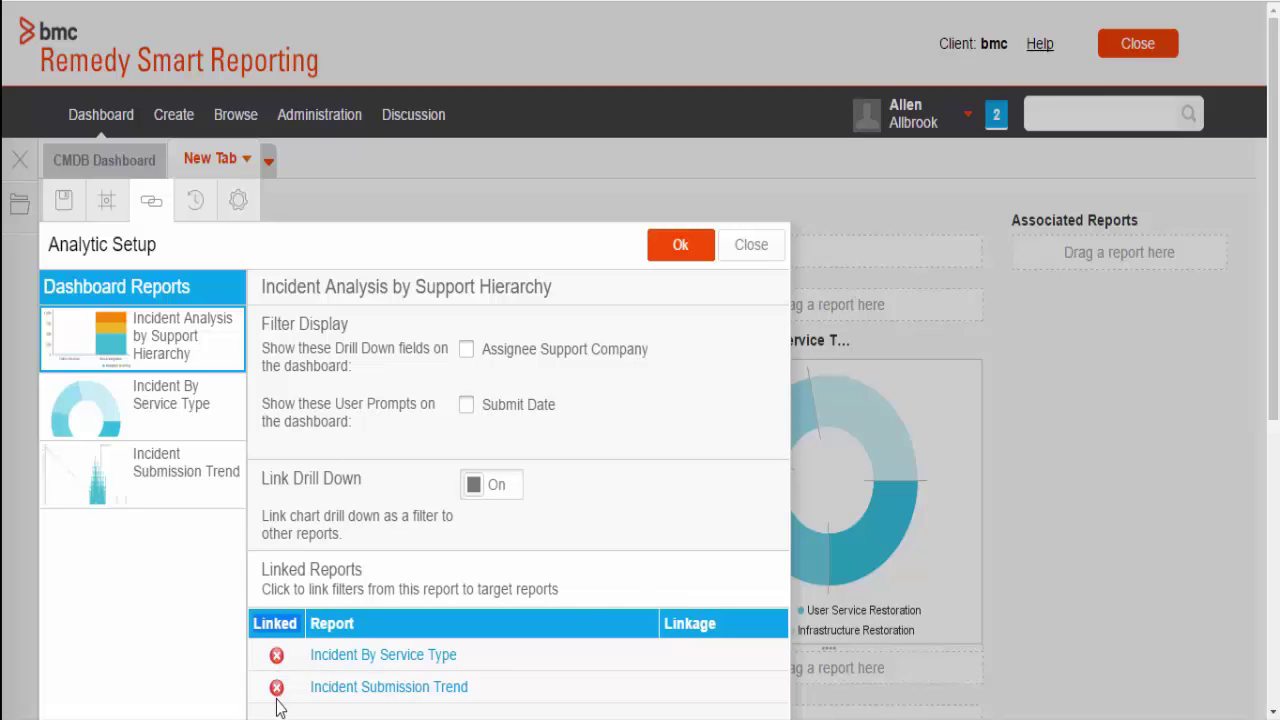
click(388, 656)
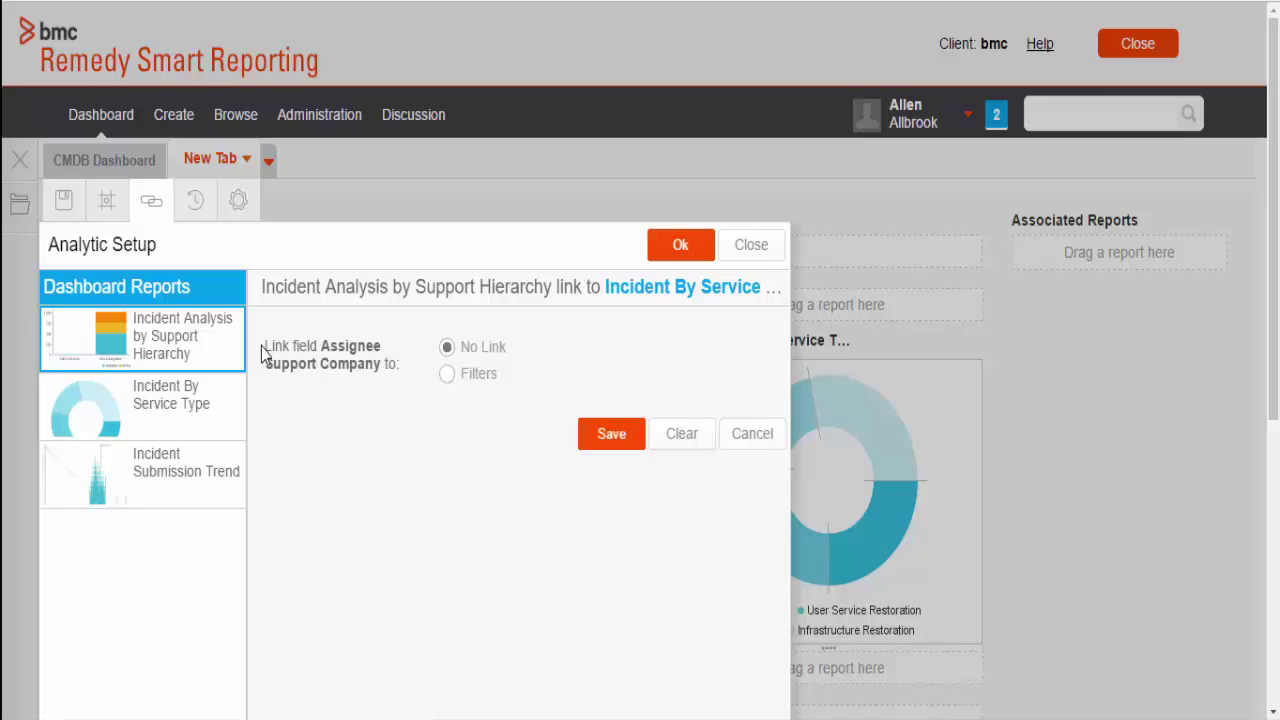
Link Assignee Support Company, Support Organization and Assigned Group to their matching Incident By Service Type fields
drag(262, 355, 404, 380)
click(447, 374)
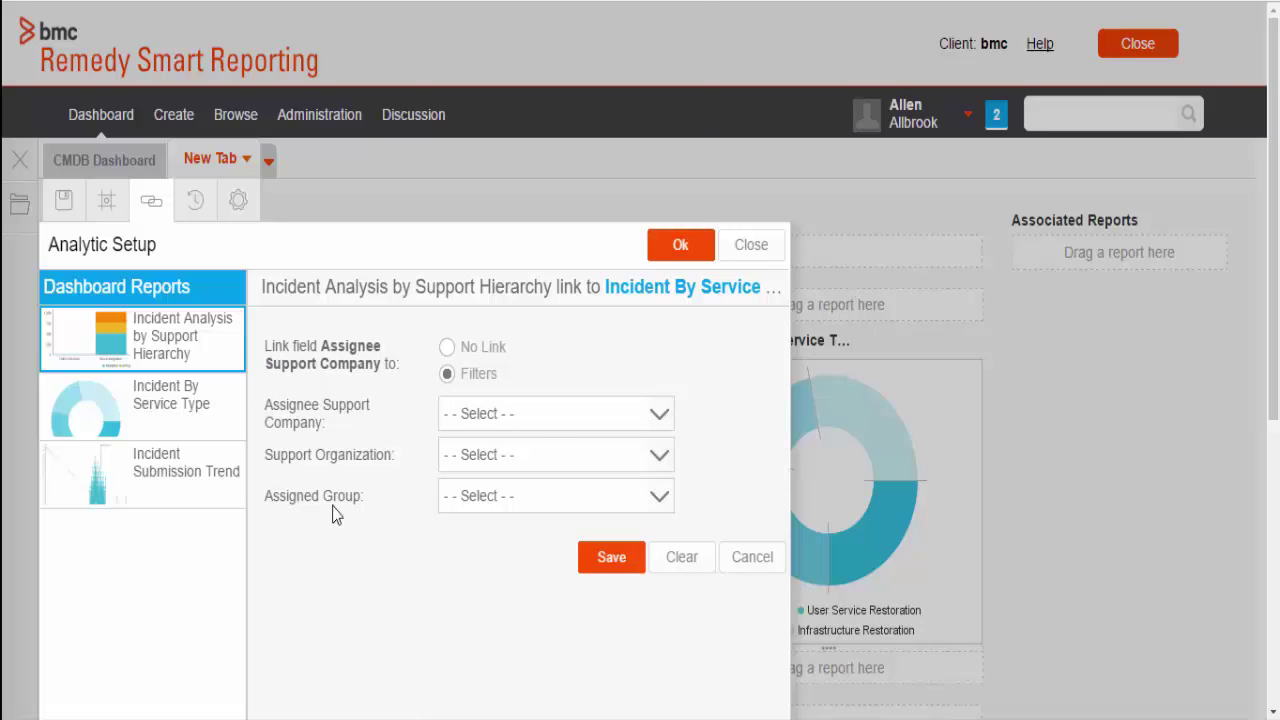
click(545, 424)
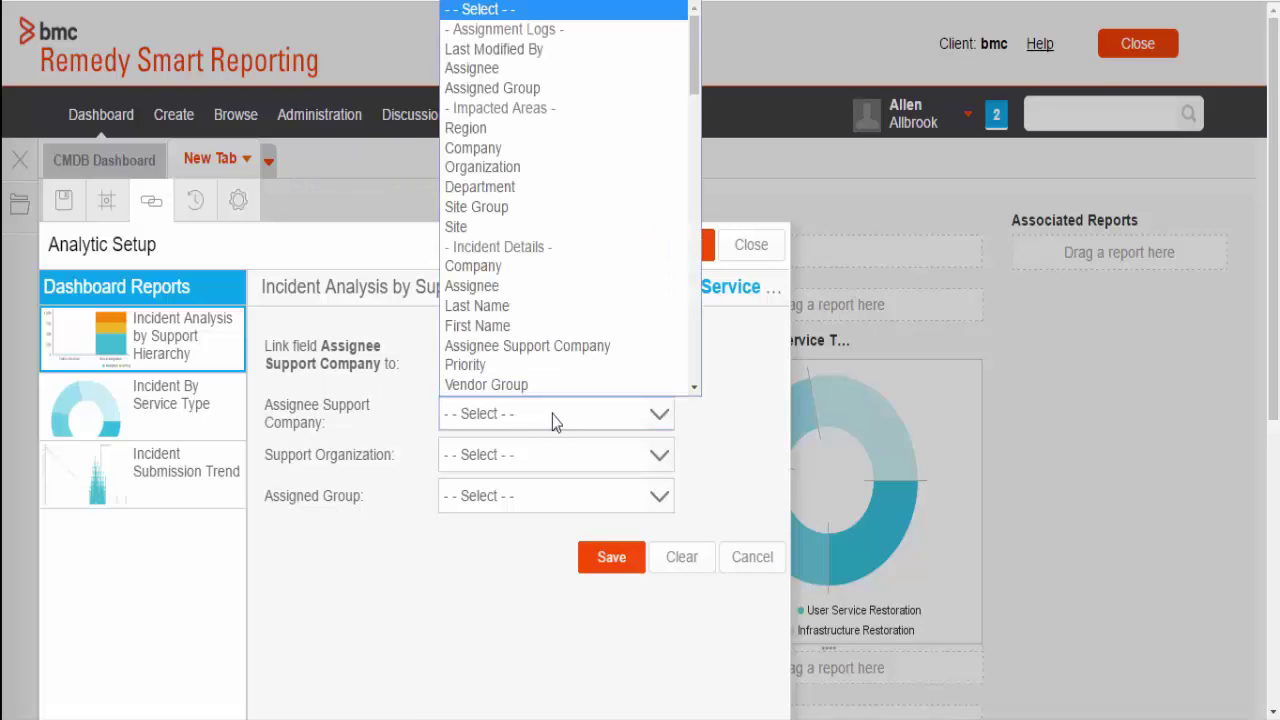
click(581, 348)
click(581, 458)
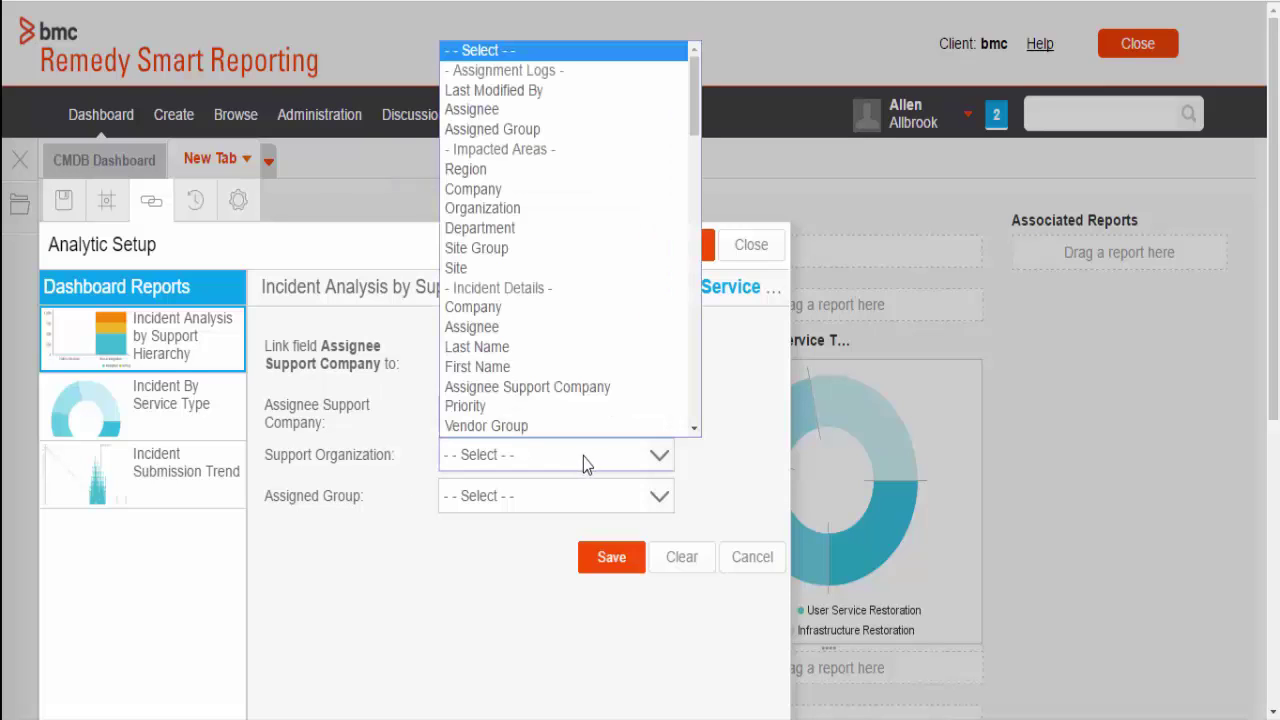
drag(692, 133, 697, 172)
click(553, 316)
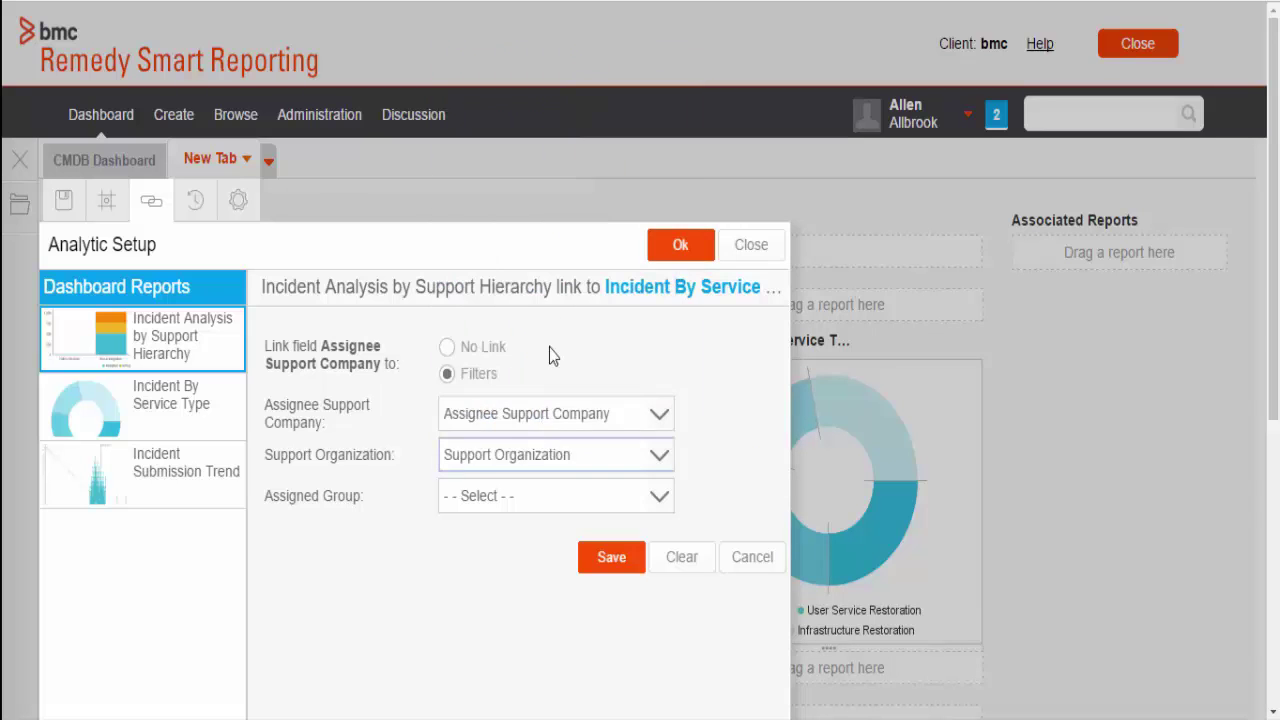
click(533, 514)
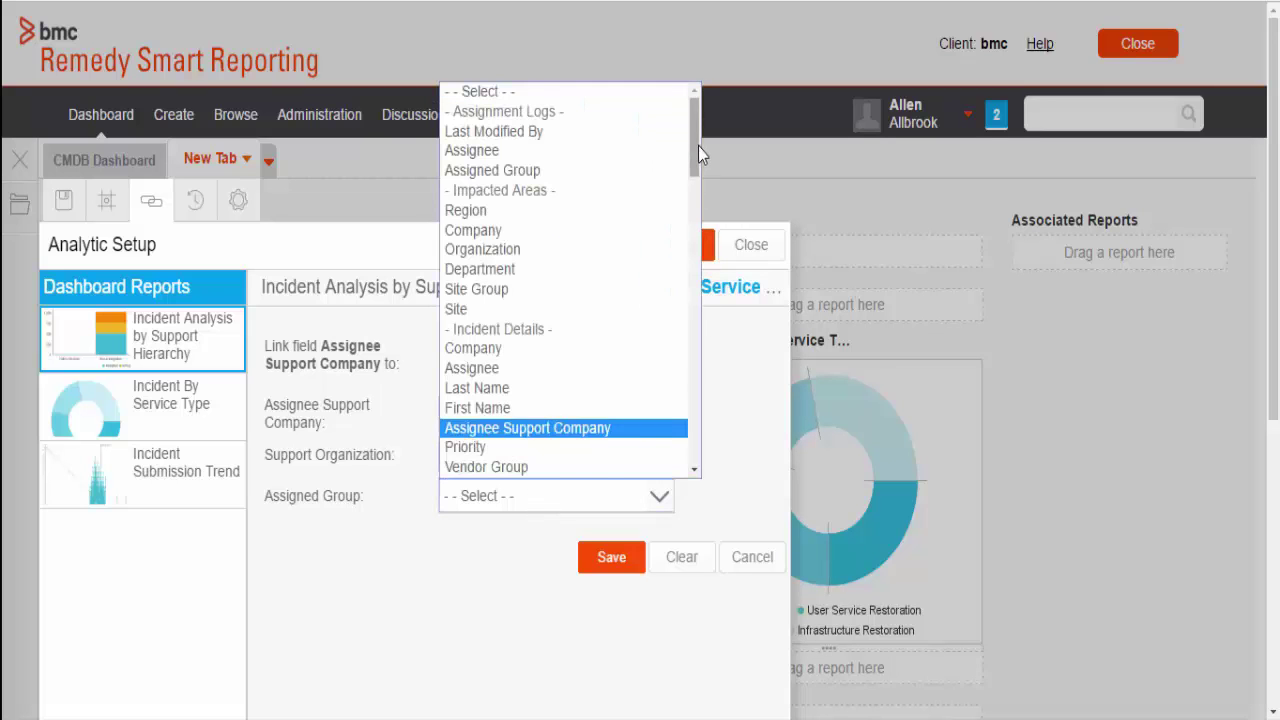
drag(698, 146, 697, 197)
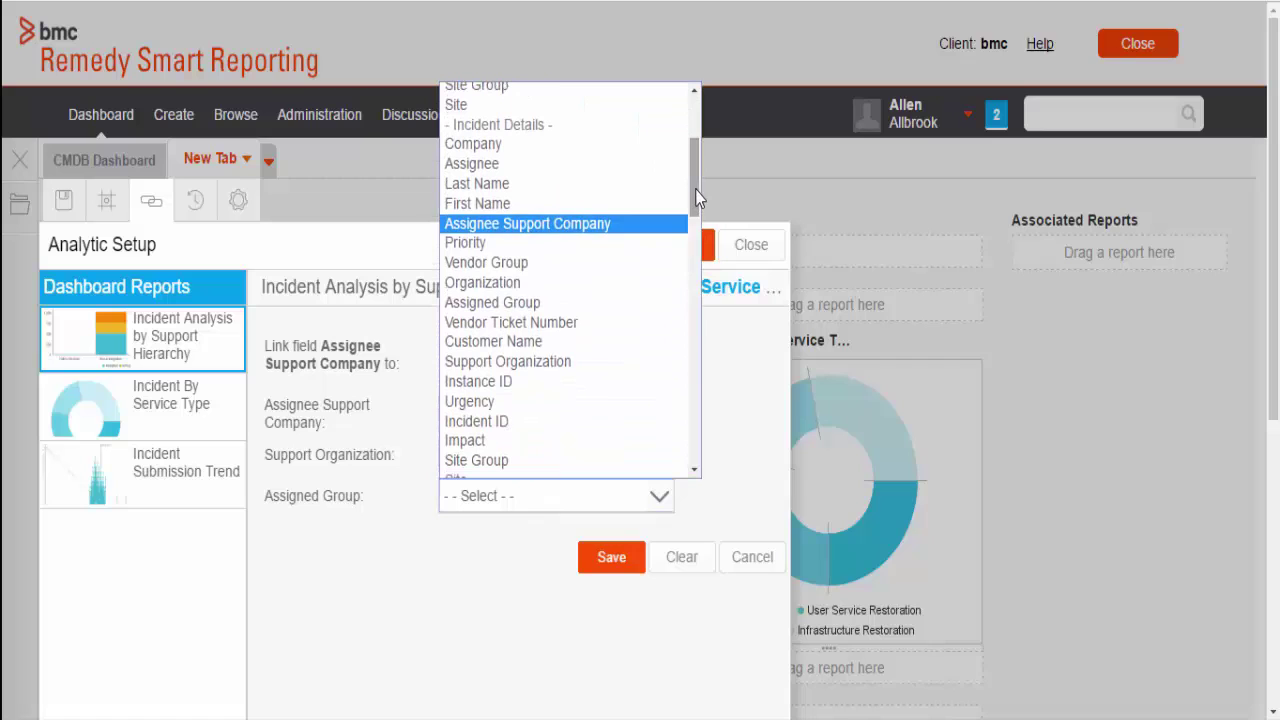
click(589, 302)
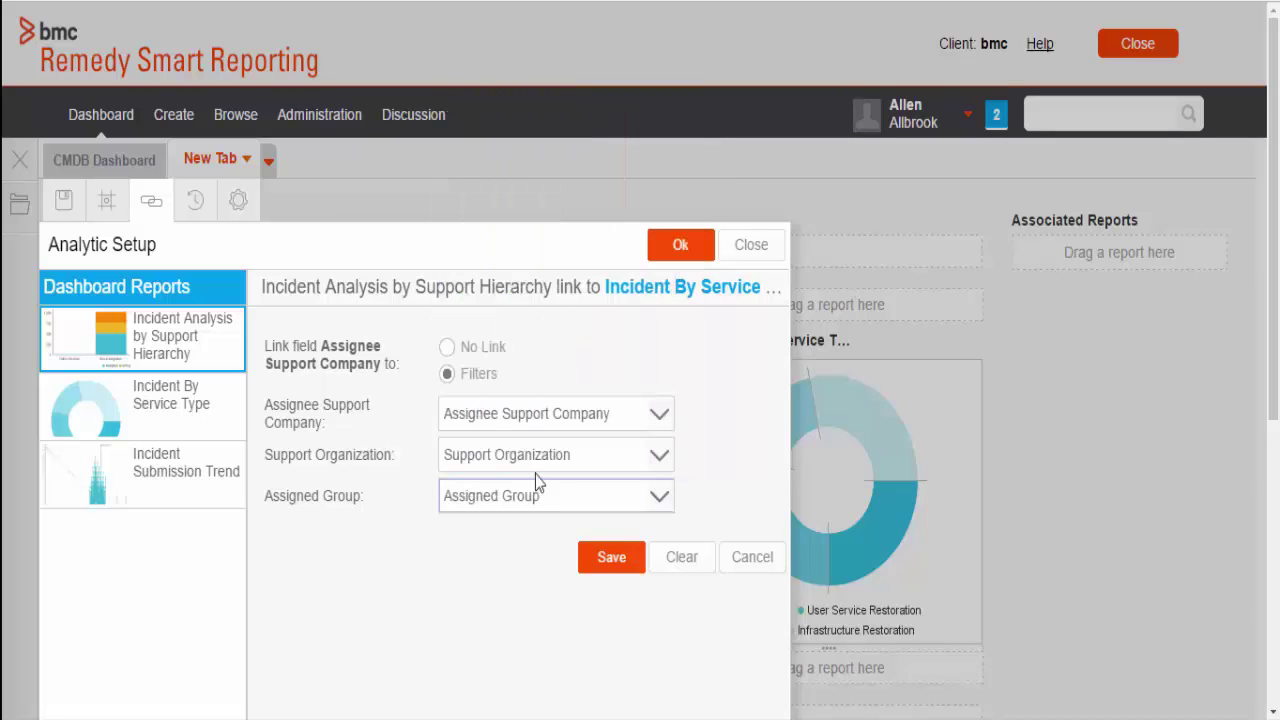
click(621, 561)
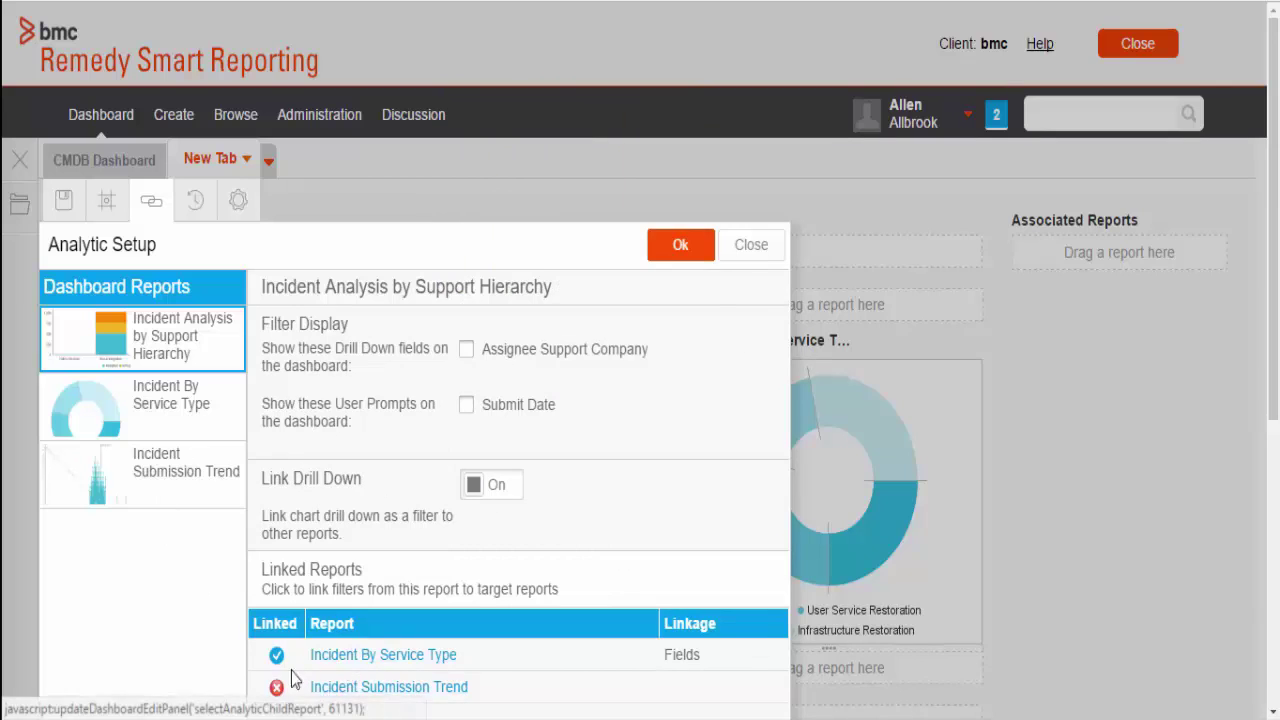
Link Incident Submission Trend through matching field filters and save
click(372, 688)
click(447, 373)
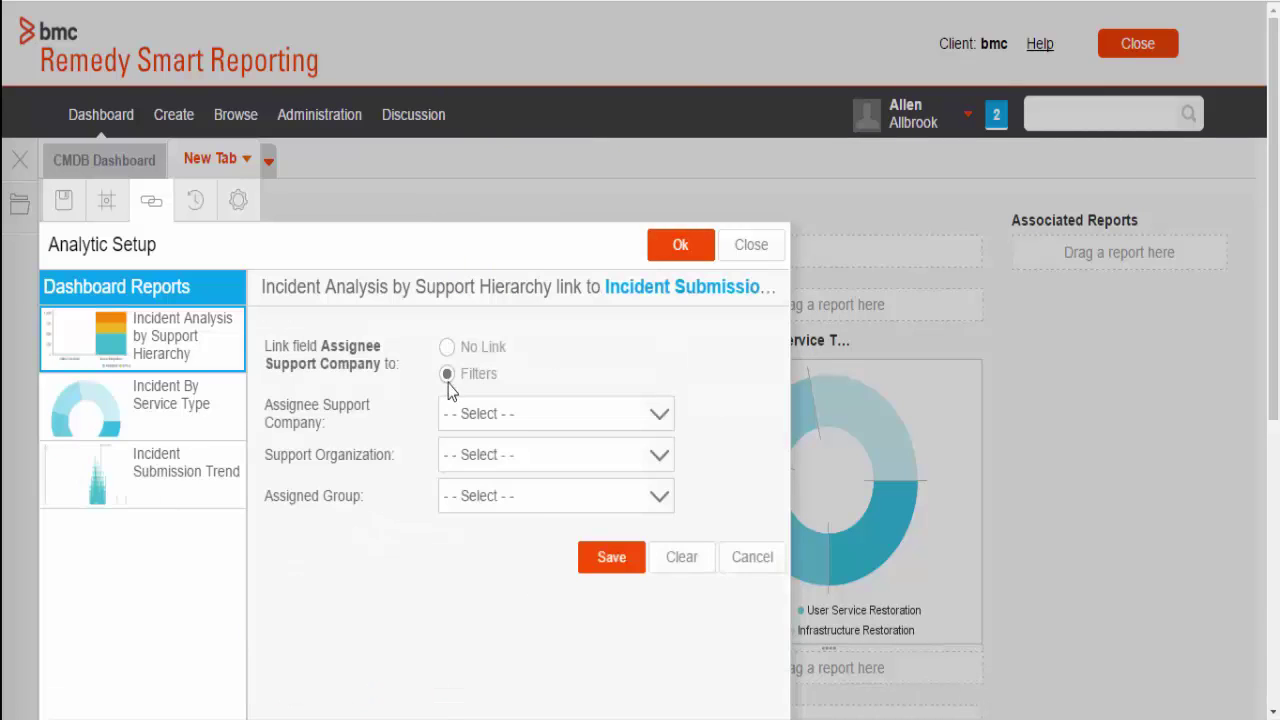
click(590, 560)
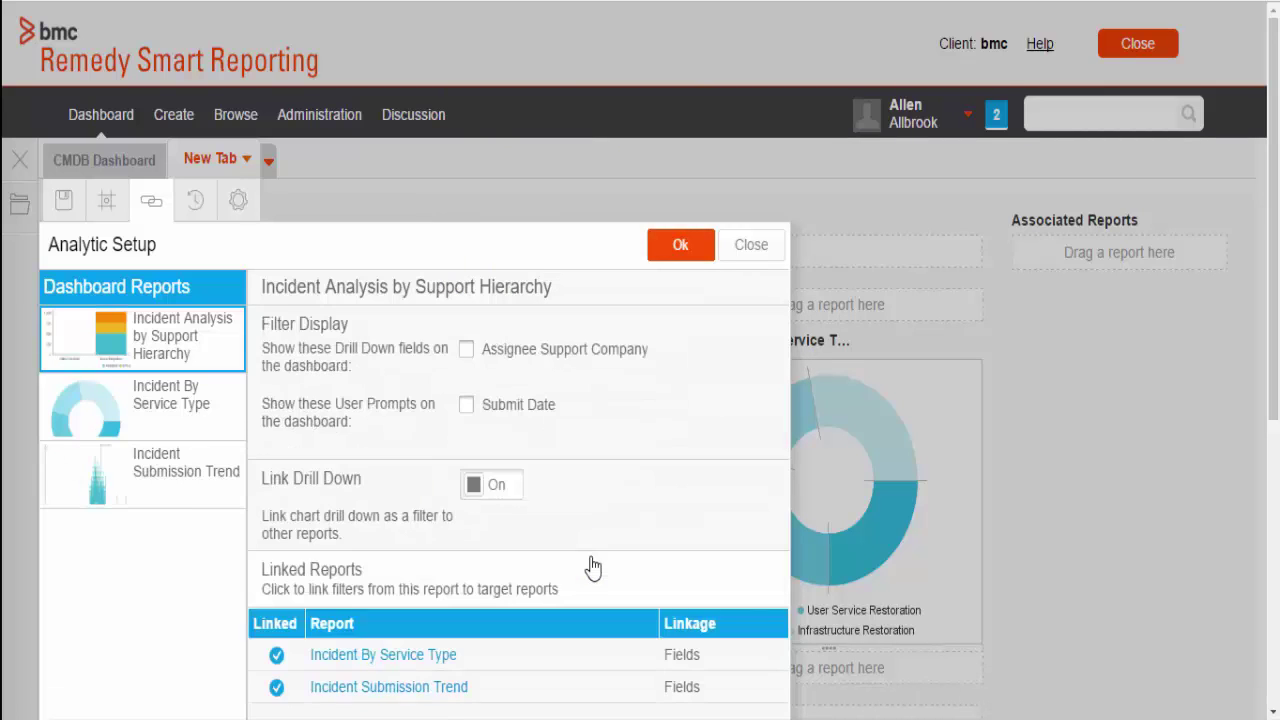
Name the dashboard 'Incident Management Interactivity Demo' under Incident Management, activate it and confirm translation
click(680, 246)
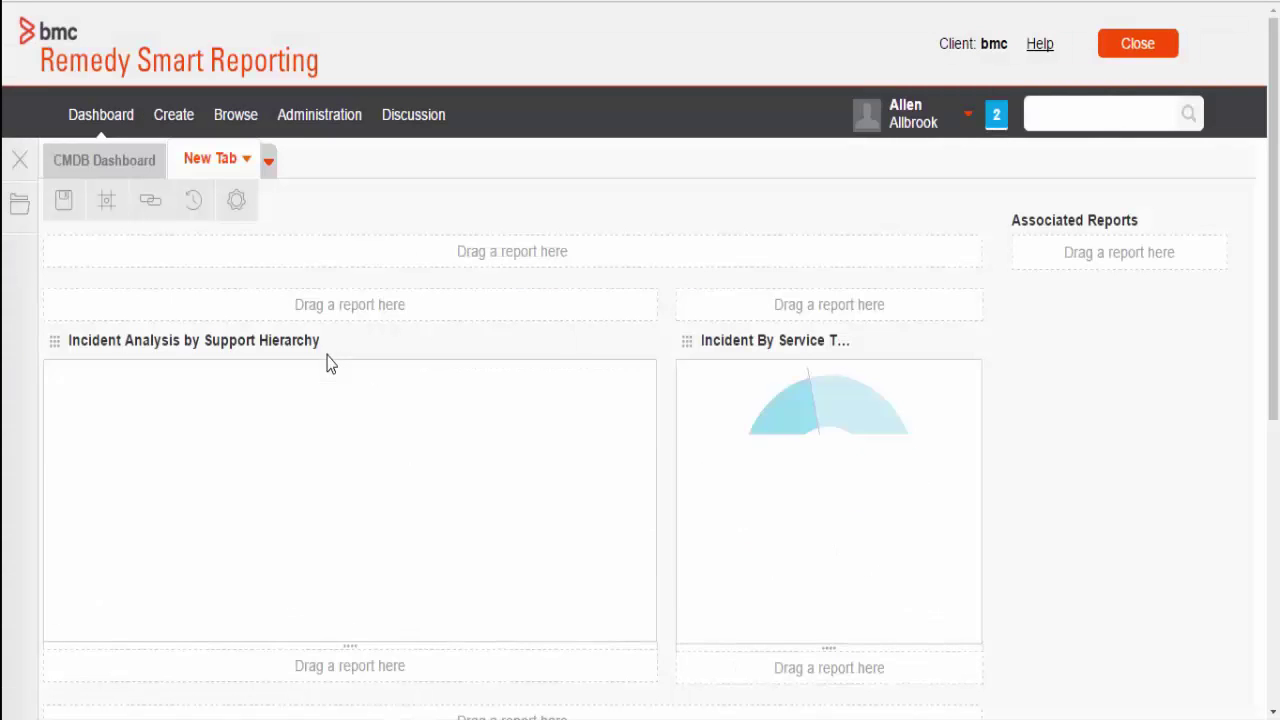
click(64, 200)
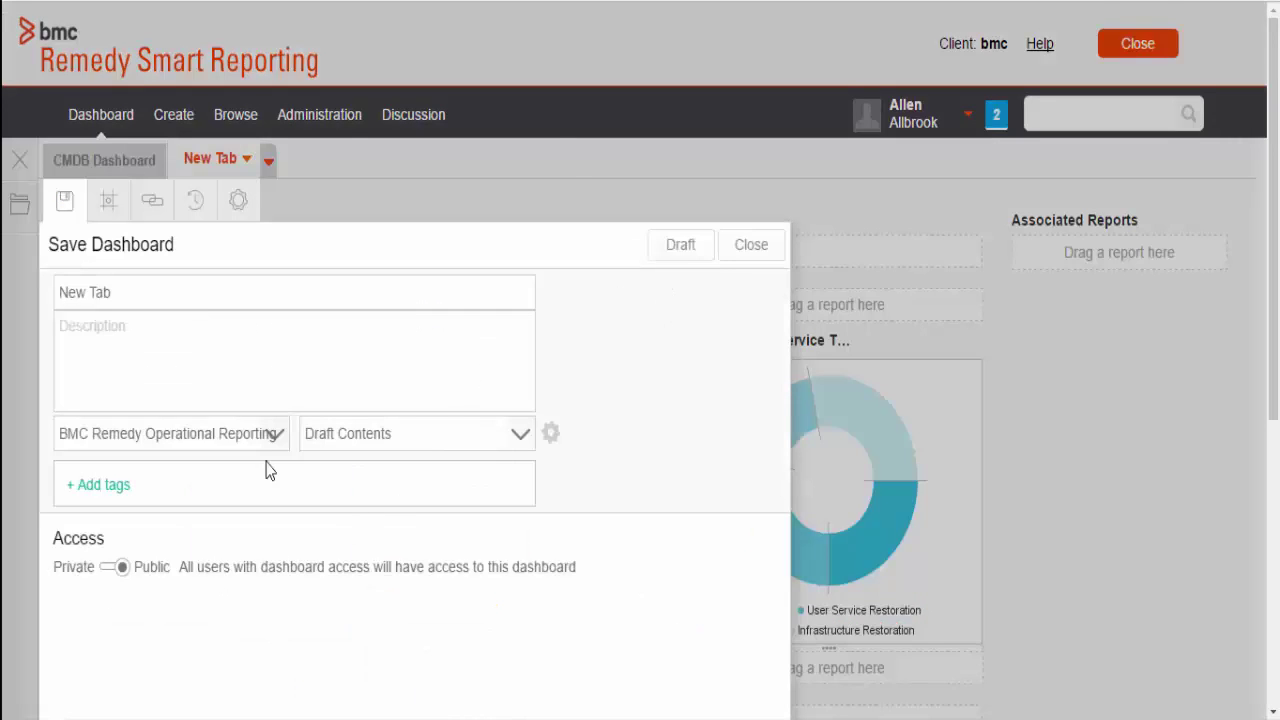
click(417, 441)
click(446, 247)
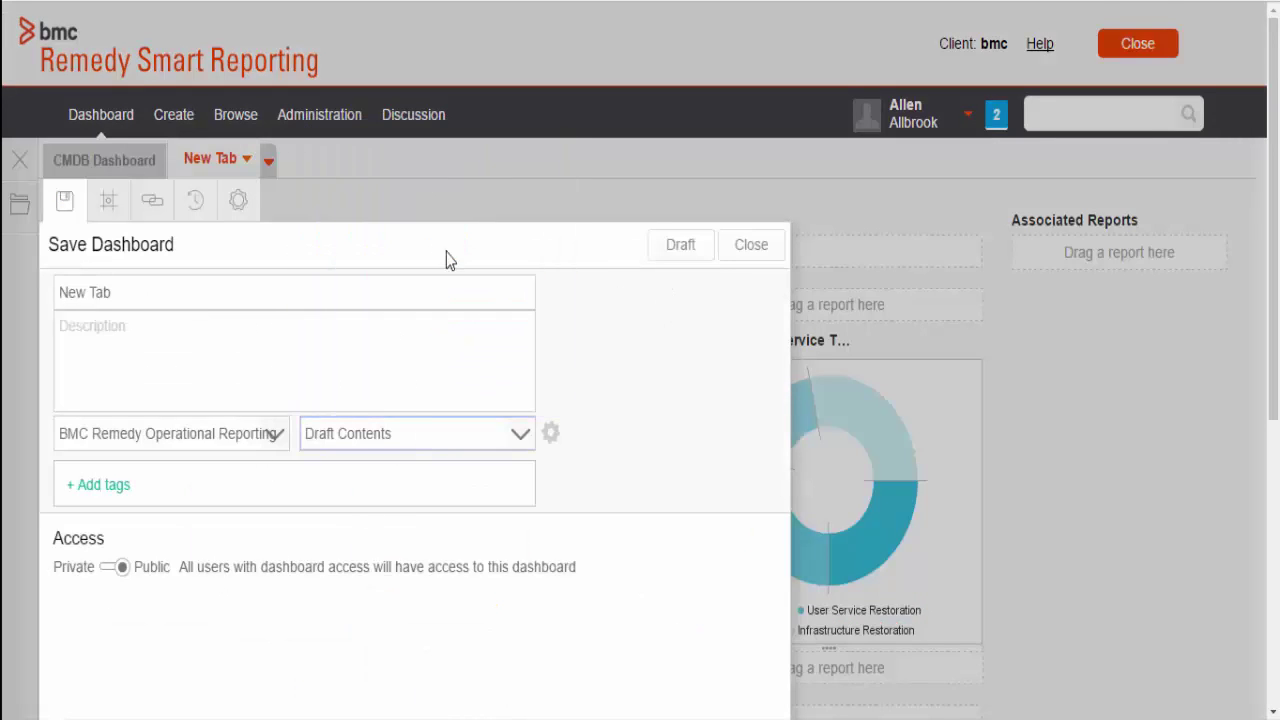
click(141, 292)
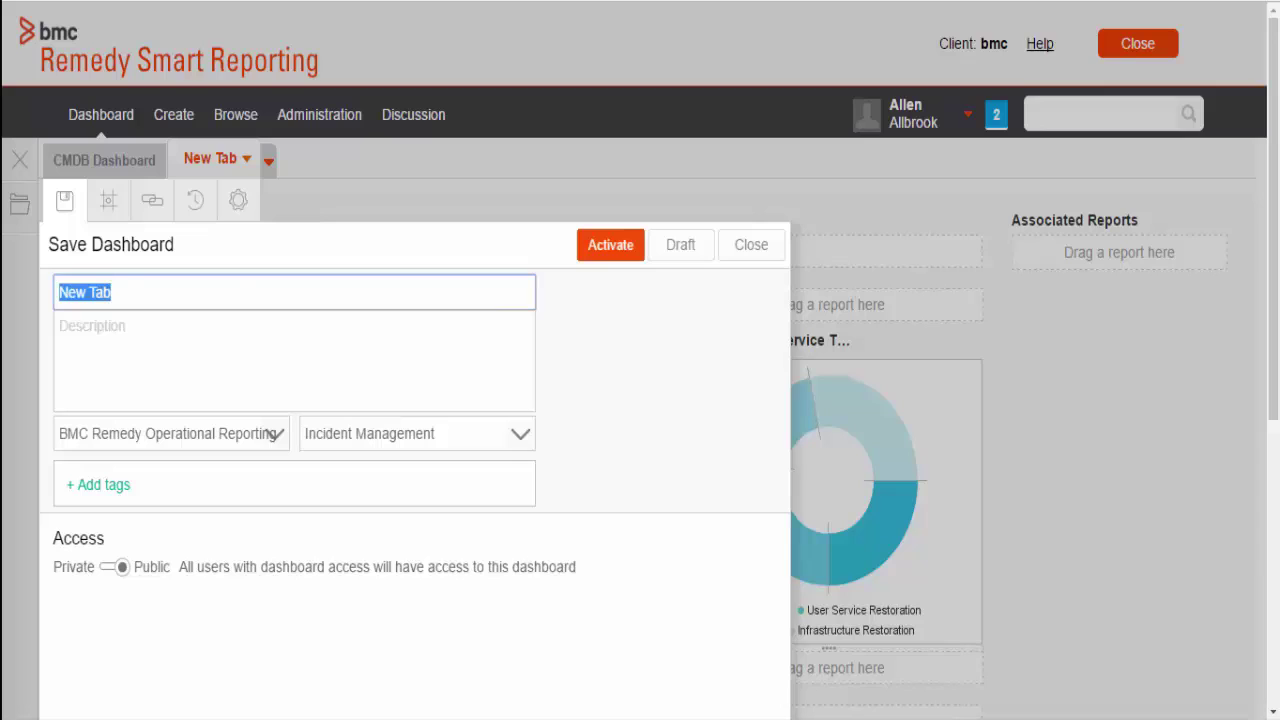
text(Incident Management Interactivity Demo)
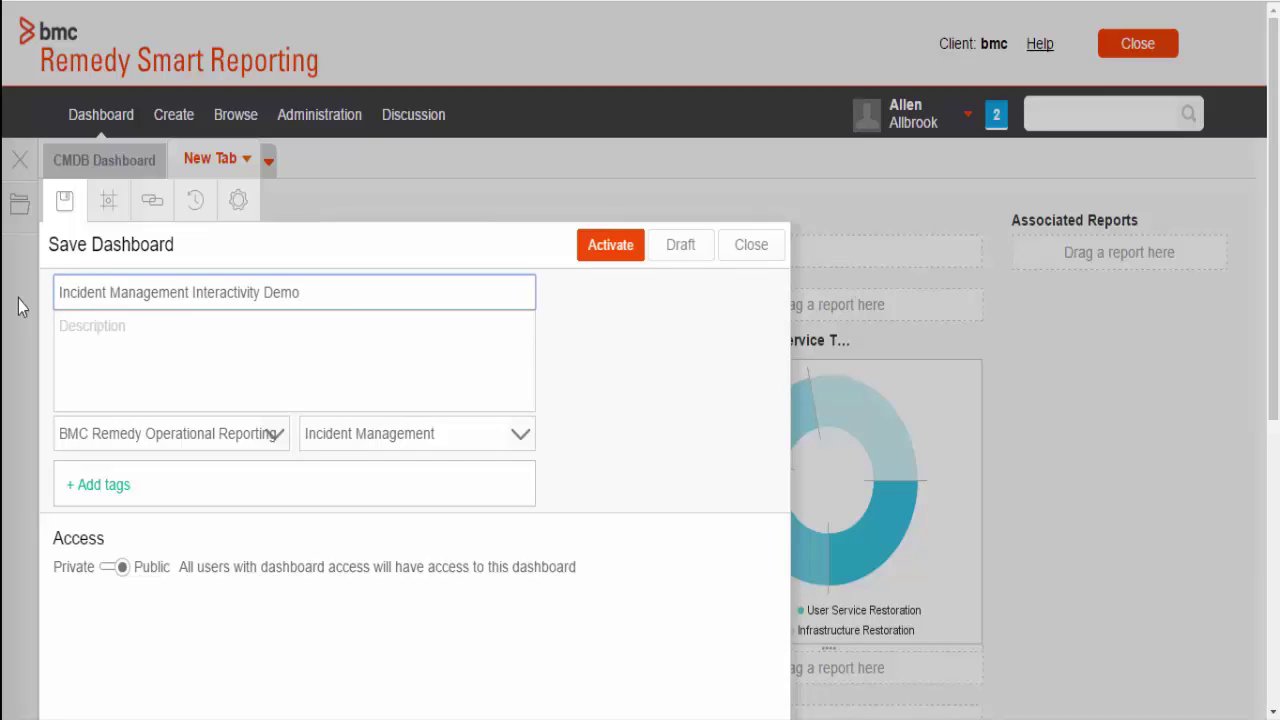
click(605, 262)
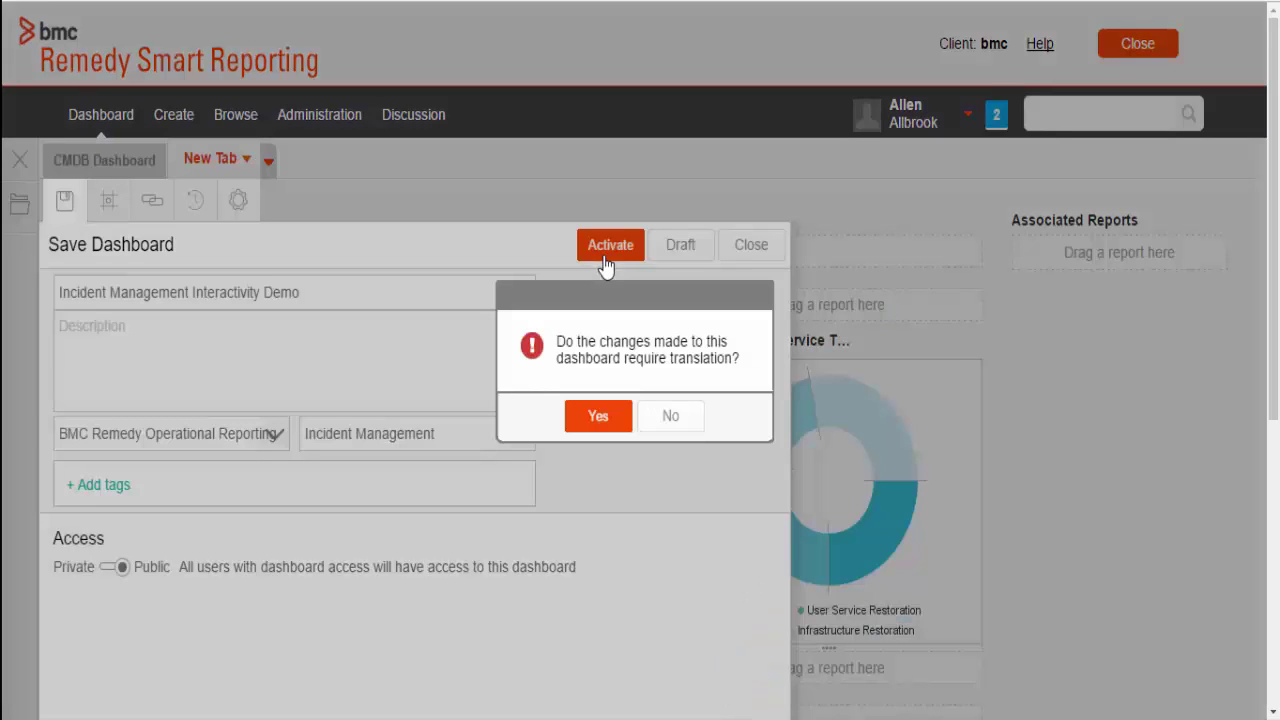
click(620, 424)
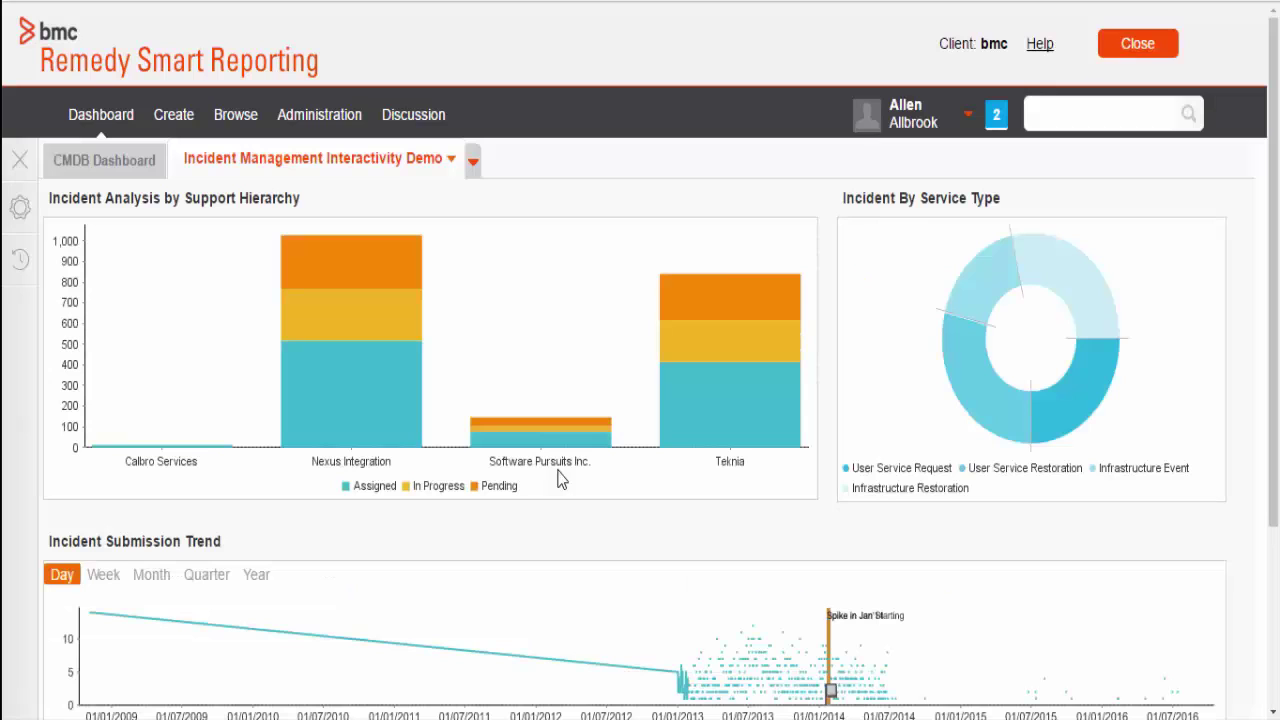
scroll(1275, 340, down, 1)
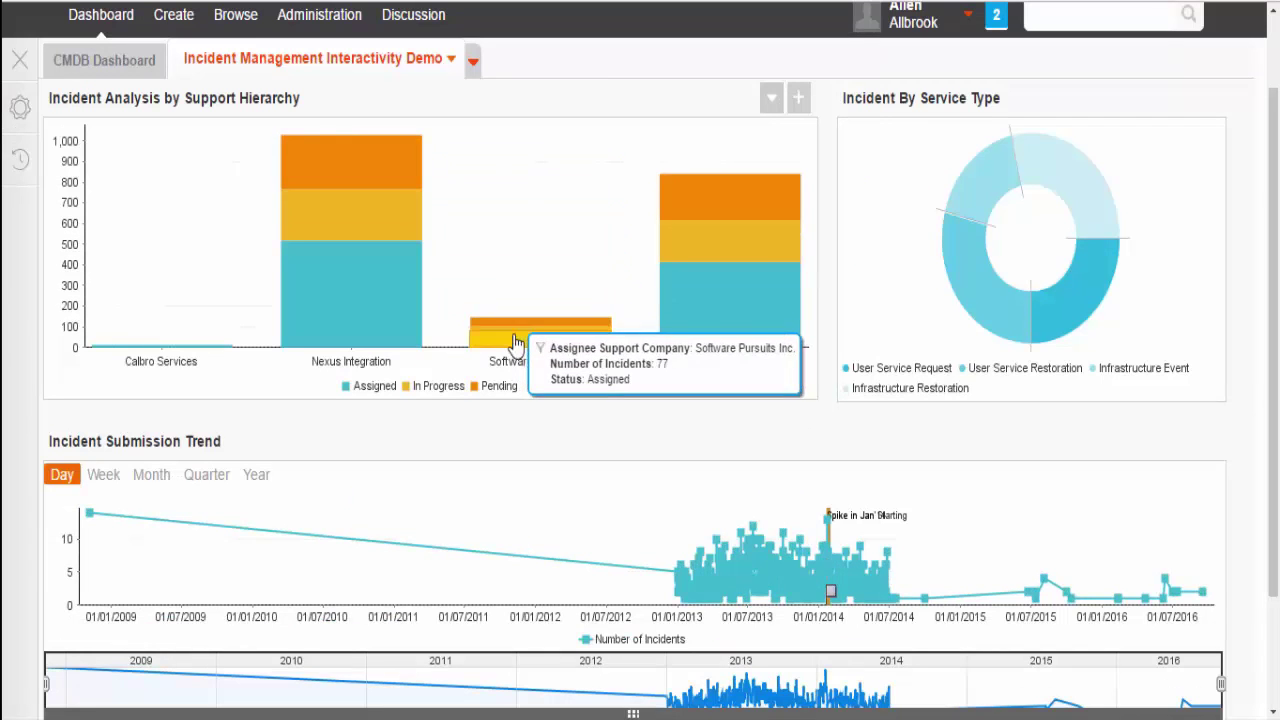
click(350, 200)
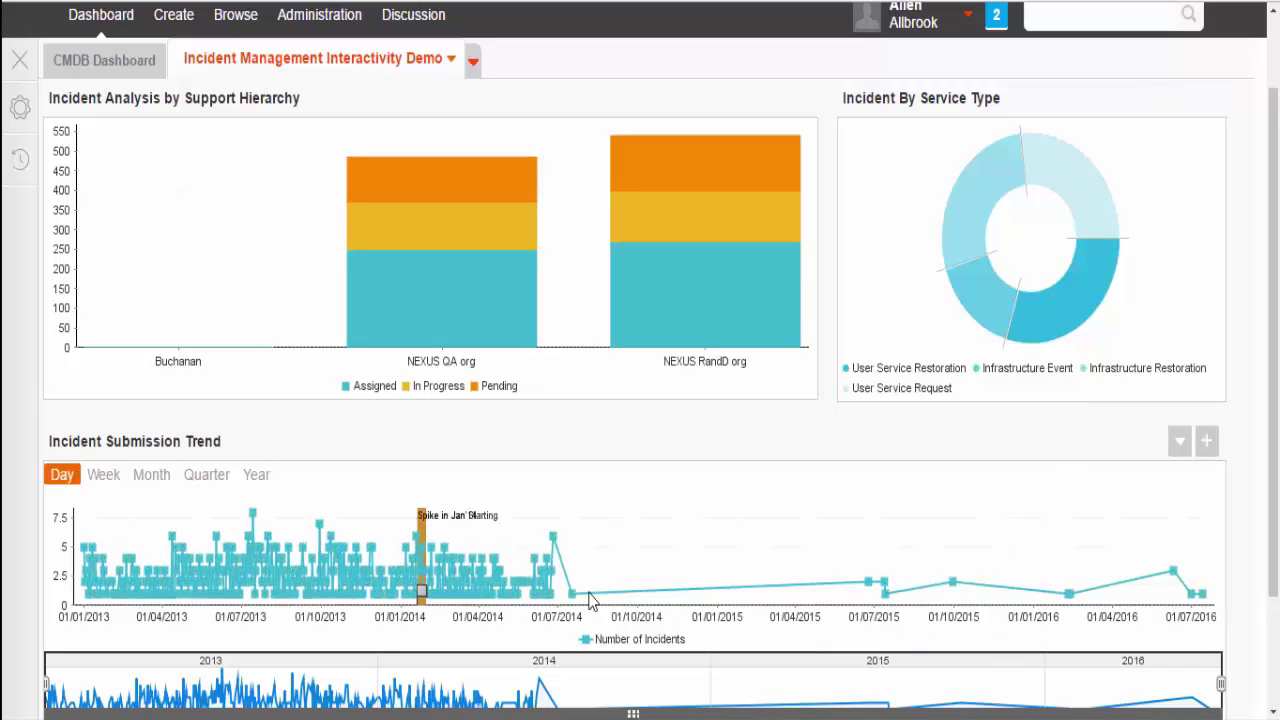
click(716, 300)
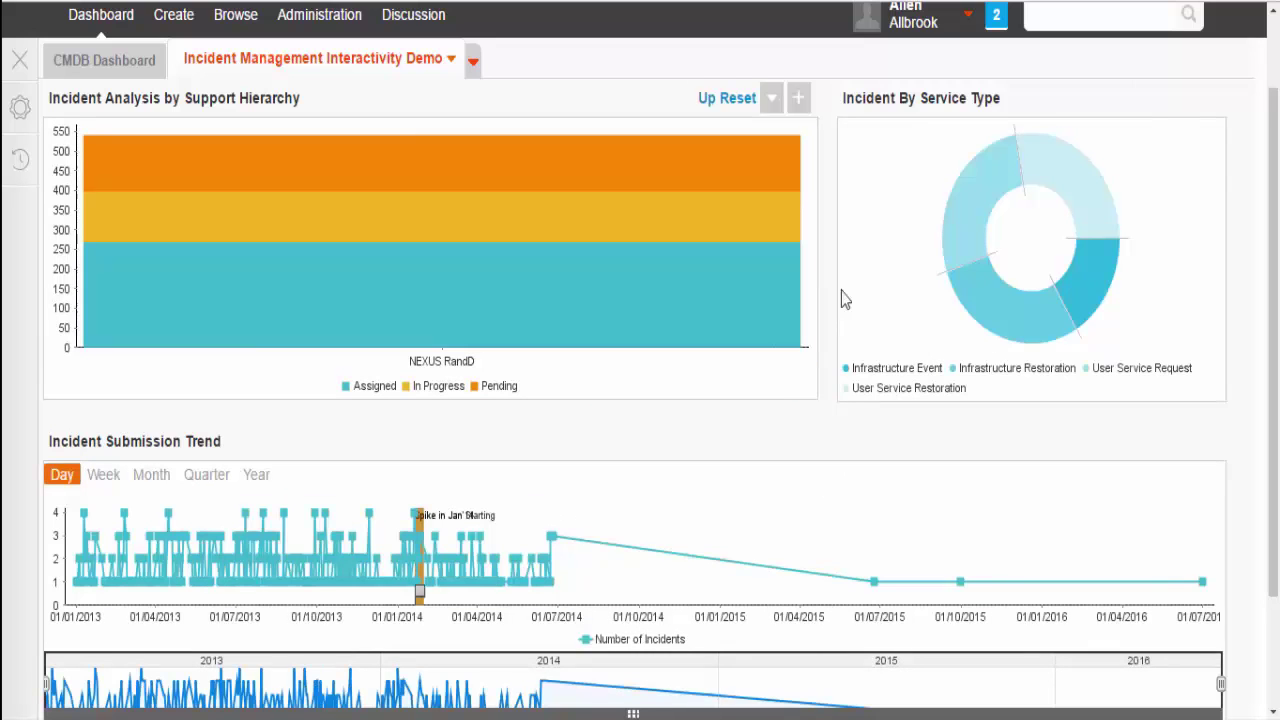
click(652, 330)
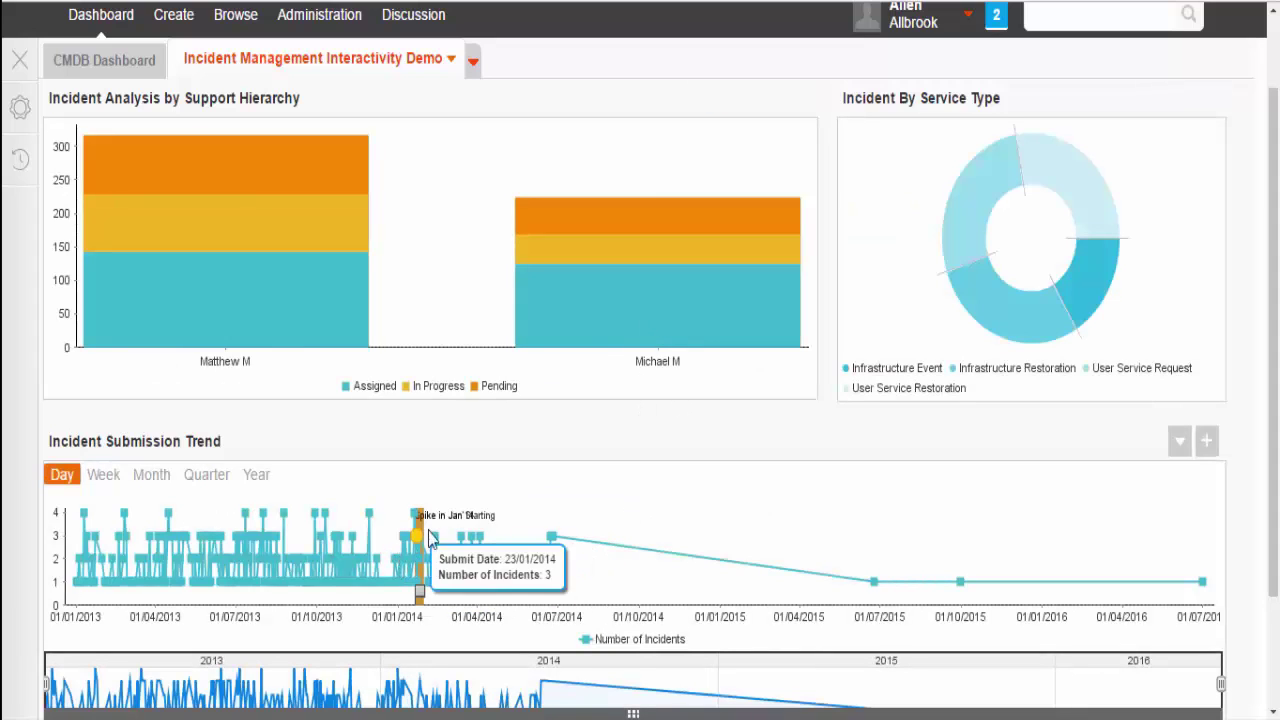
mouse_move(451, 323)
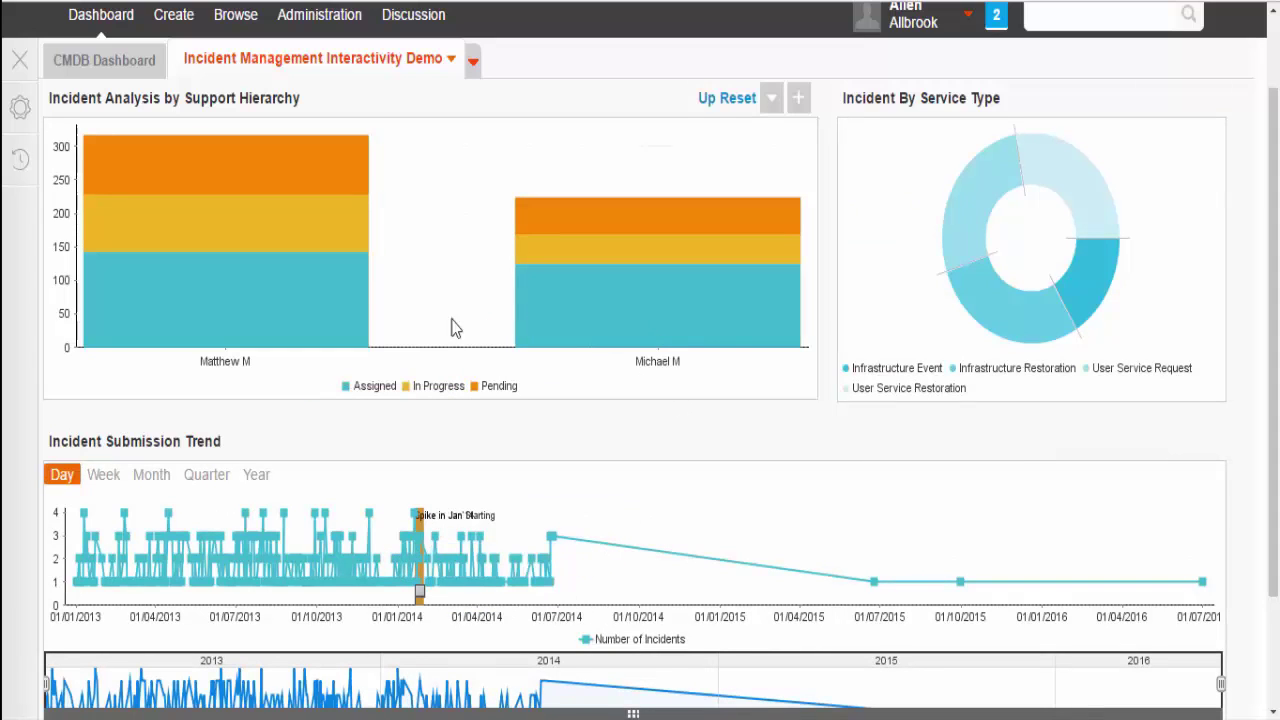
click(737, 100)
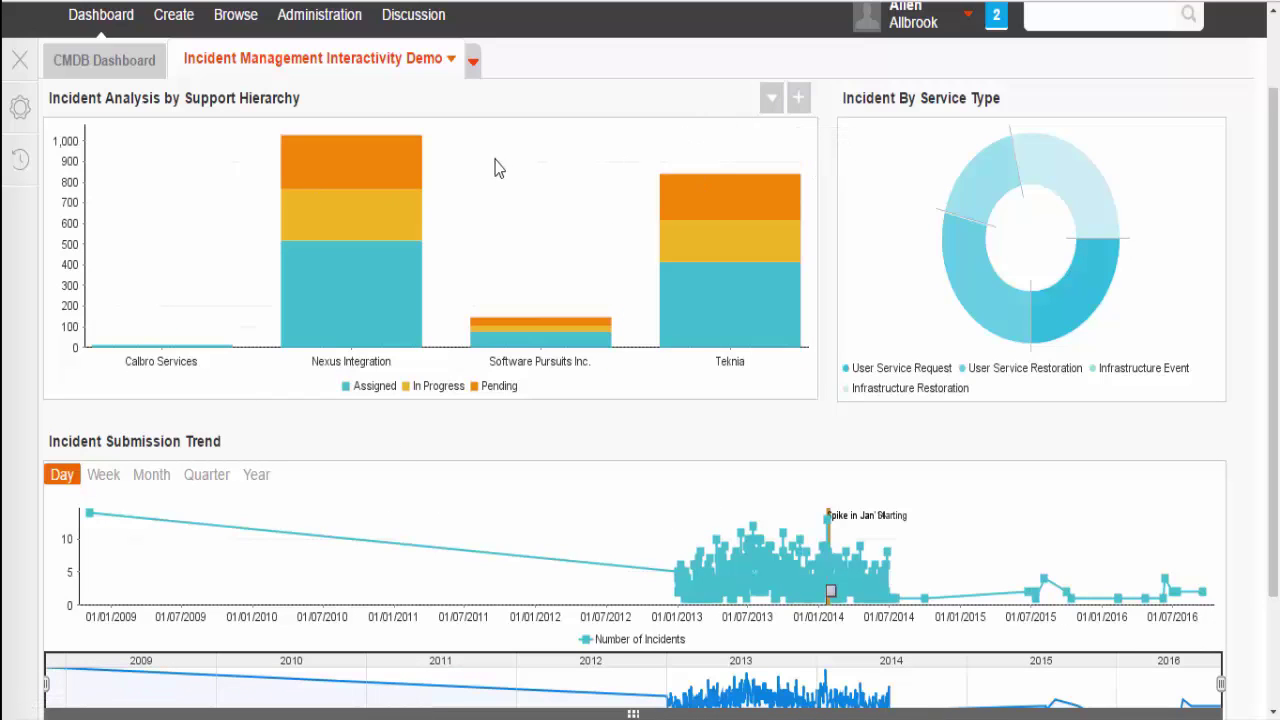
Reopen the dashboard for editing and tick Submit Date under User Prompts
click(451, 59)
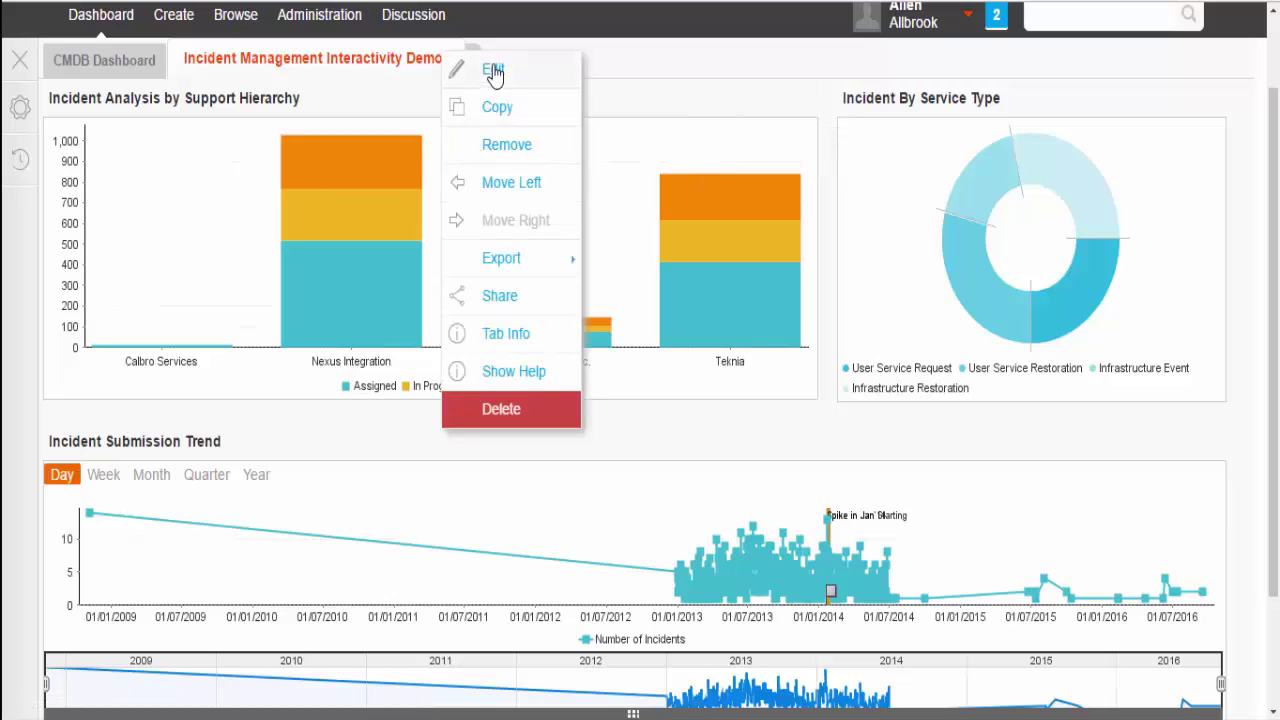
click(493, 72)
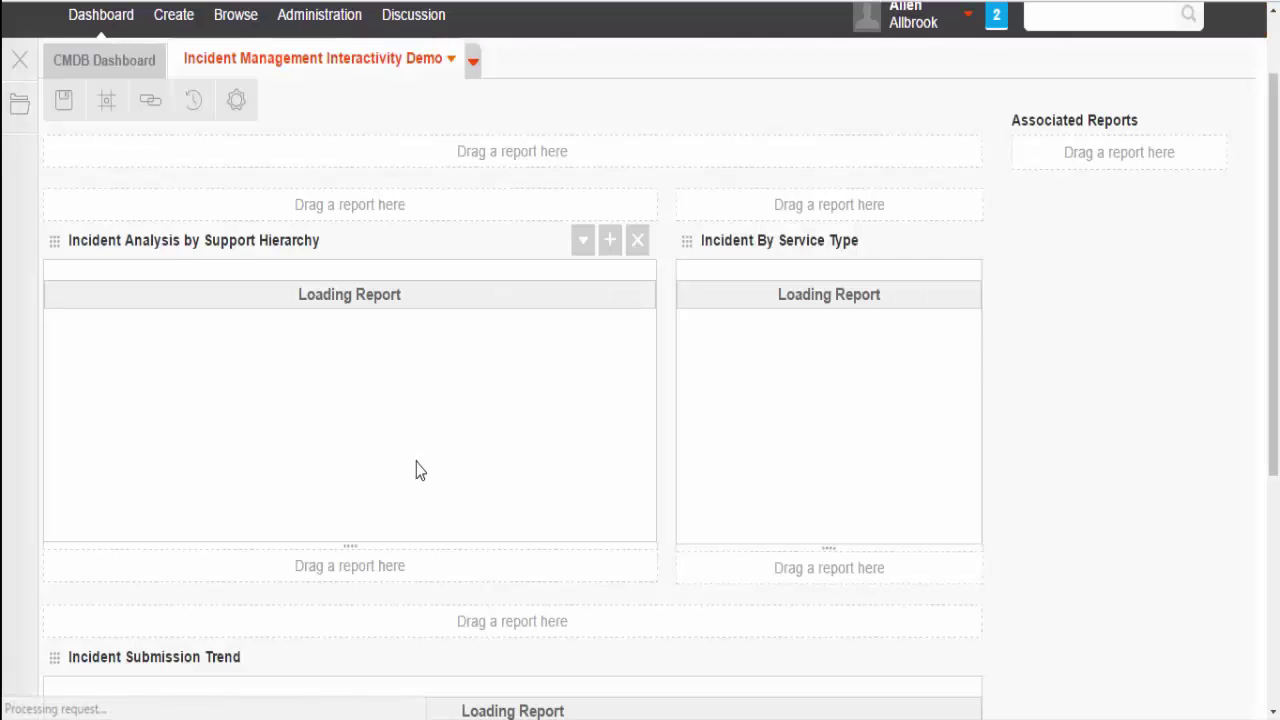
click(150, 102)
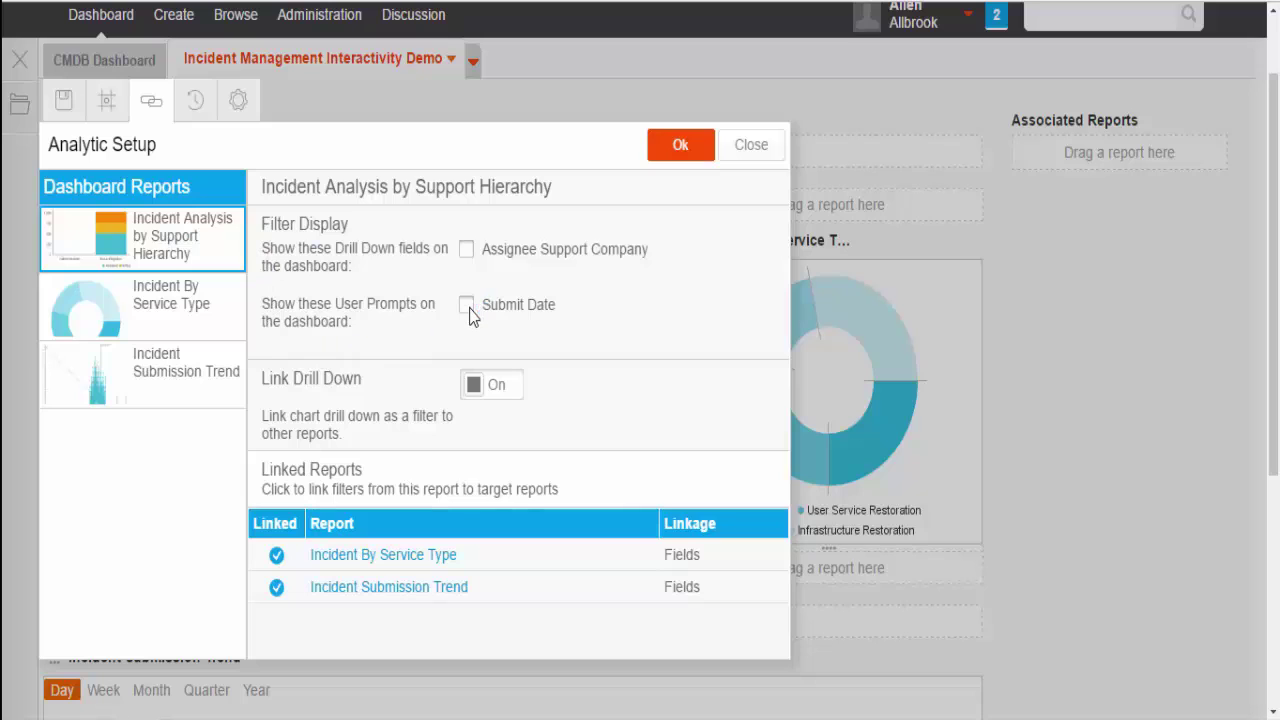
click(467, 305)
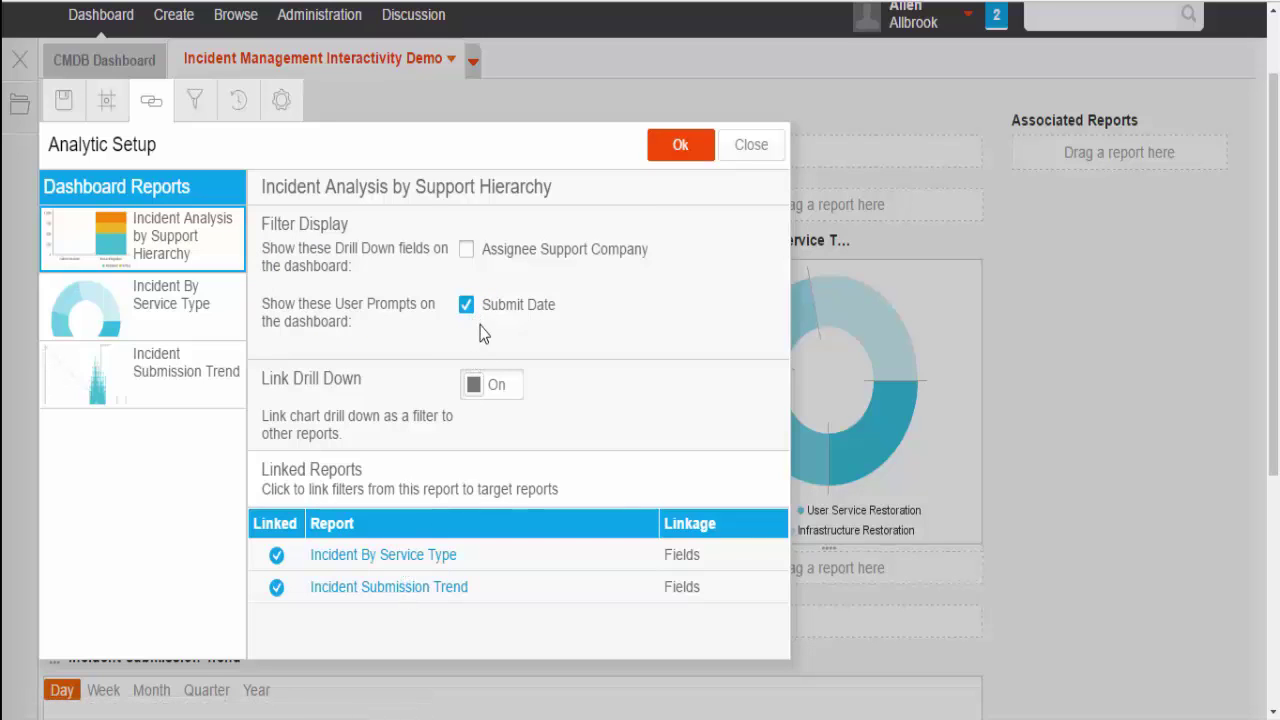
Link Submit Date as a filter to Submit Date in Incident By Service Type
click(385, 555)
drag(274, 449, 416, 473)
click(416, 473)
click(447, 478)
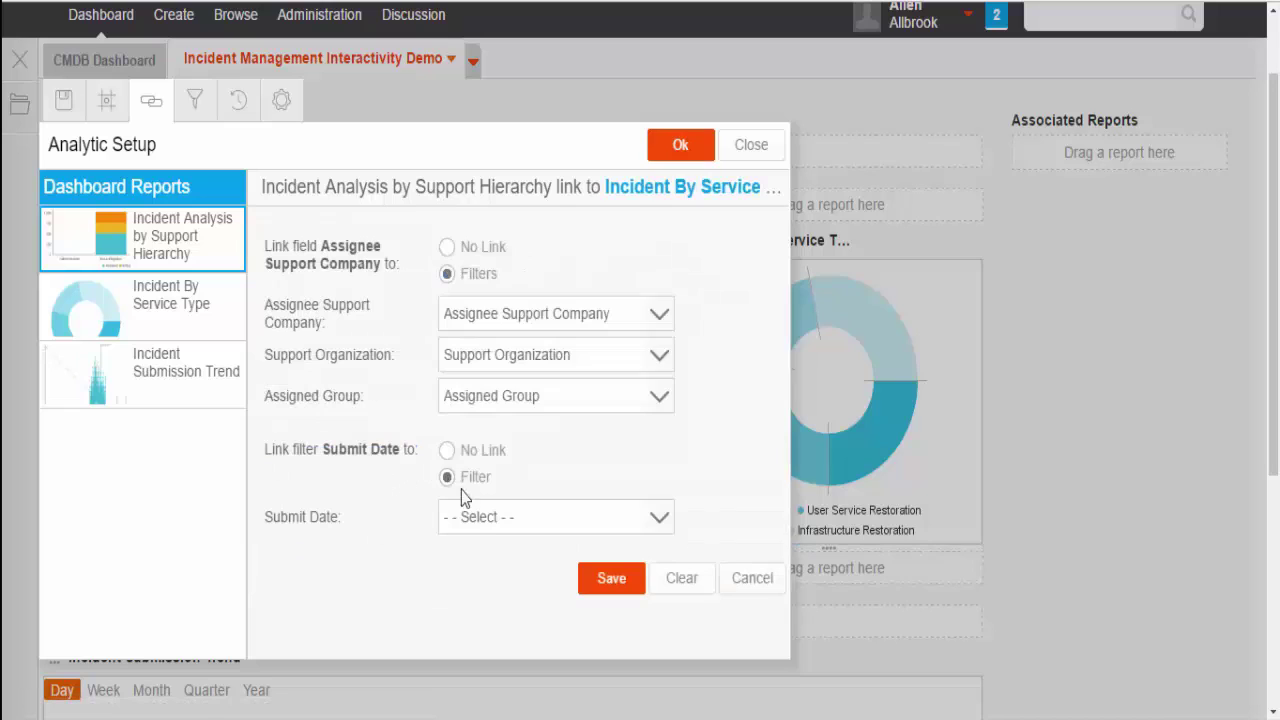
click(494, 520)
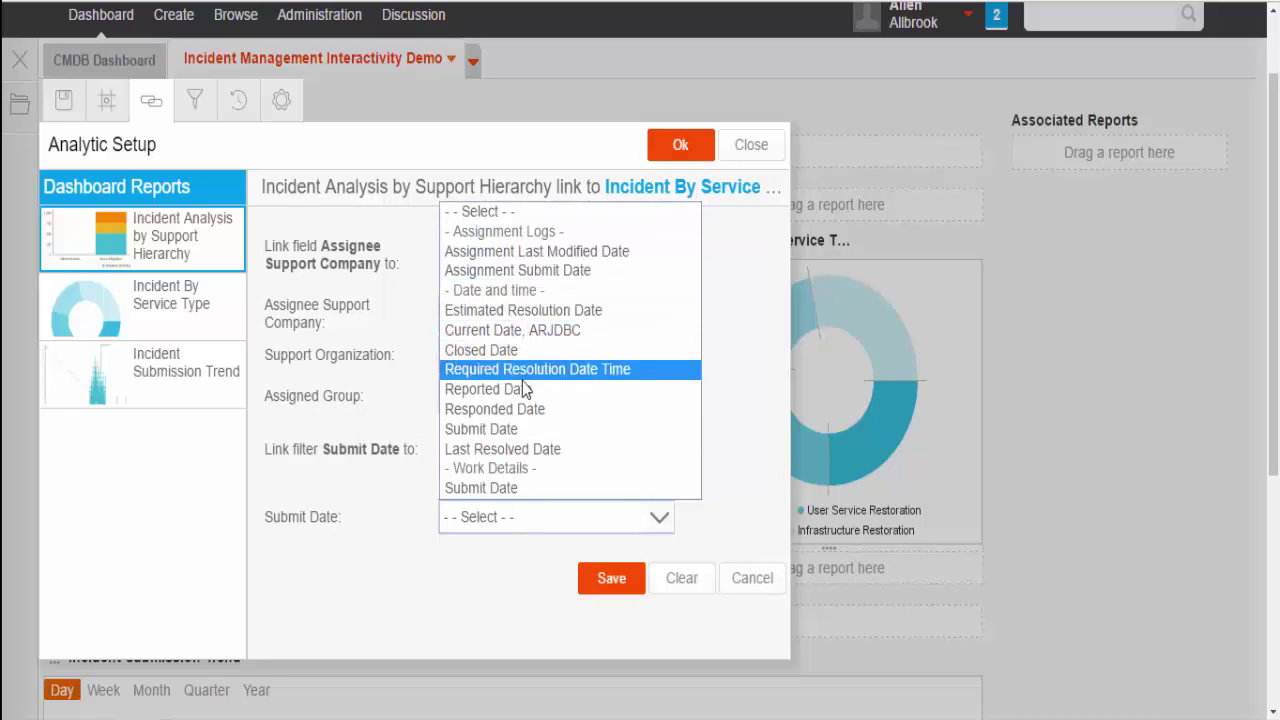
click(510, 443)
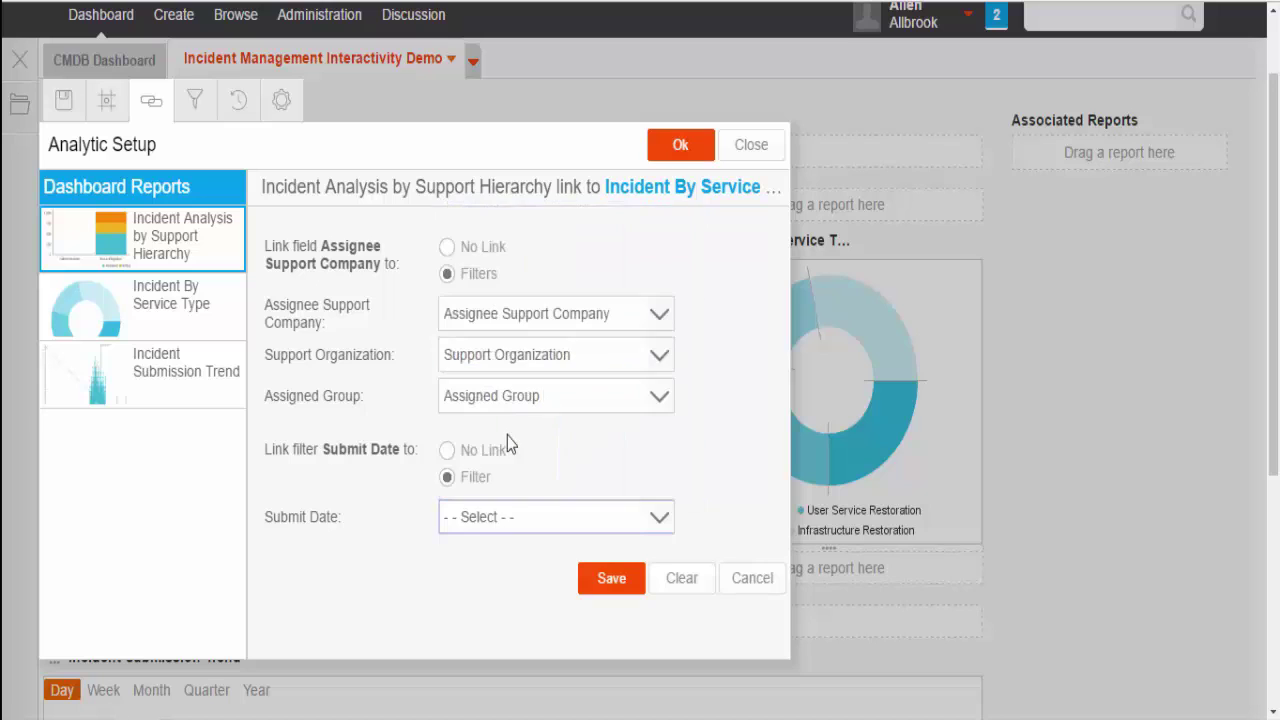
click(603, 584)
Link Submit Date as a filter to Submit Date in Incident Submission Trend
click(372, 586)
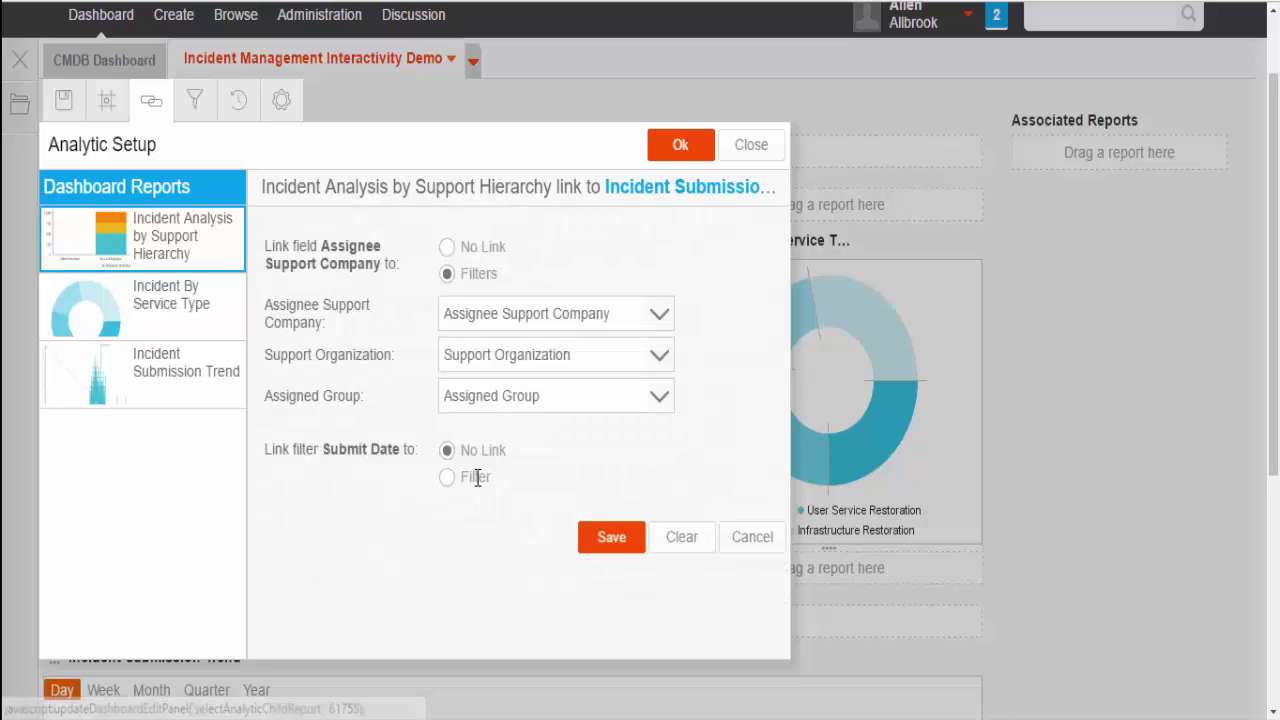
click(447, 477)
click(507, 524)
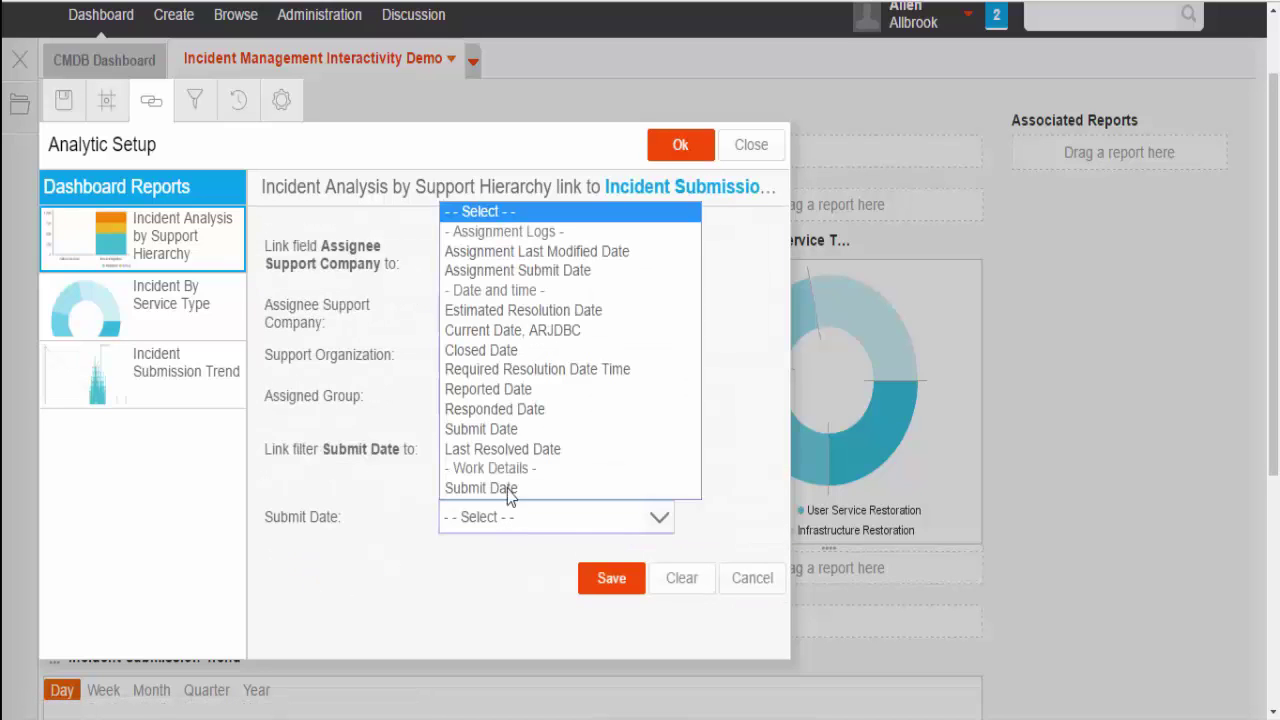
click(503, 432)
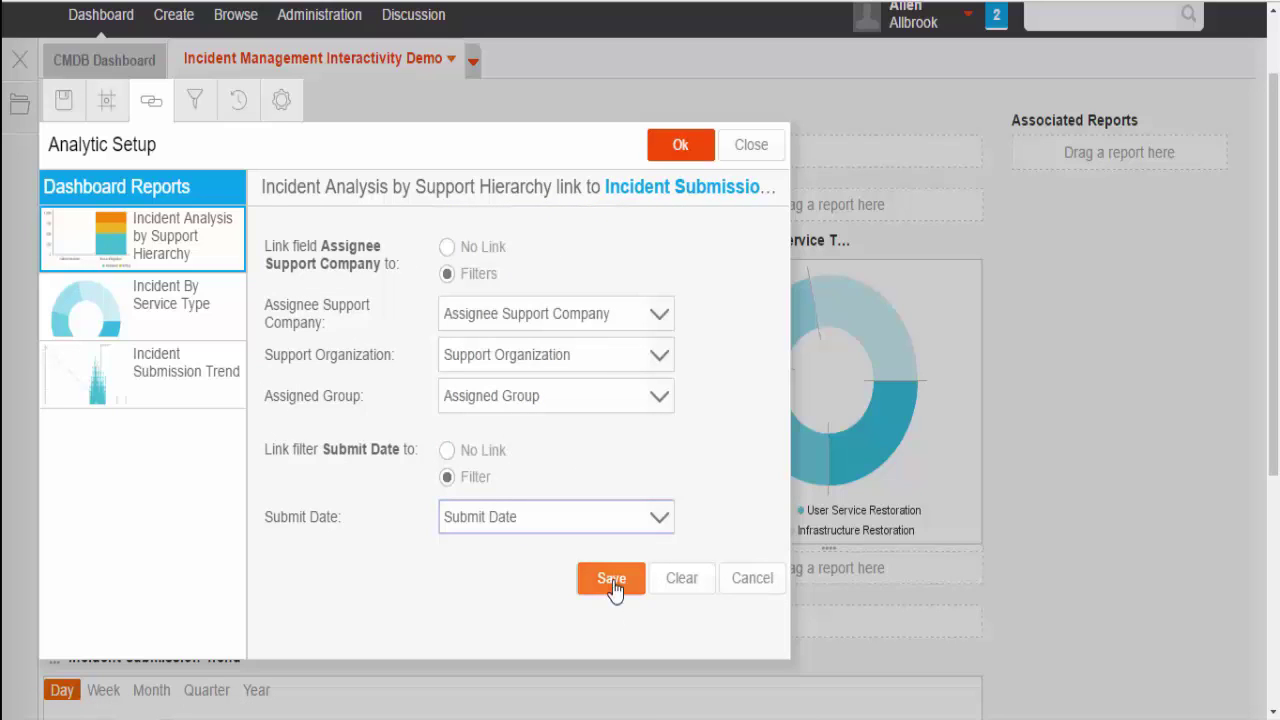
click(612, 580)
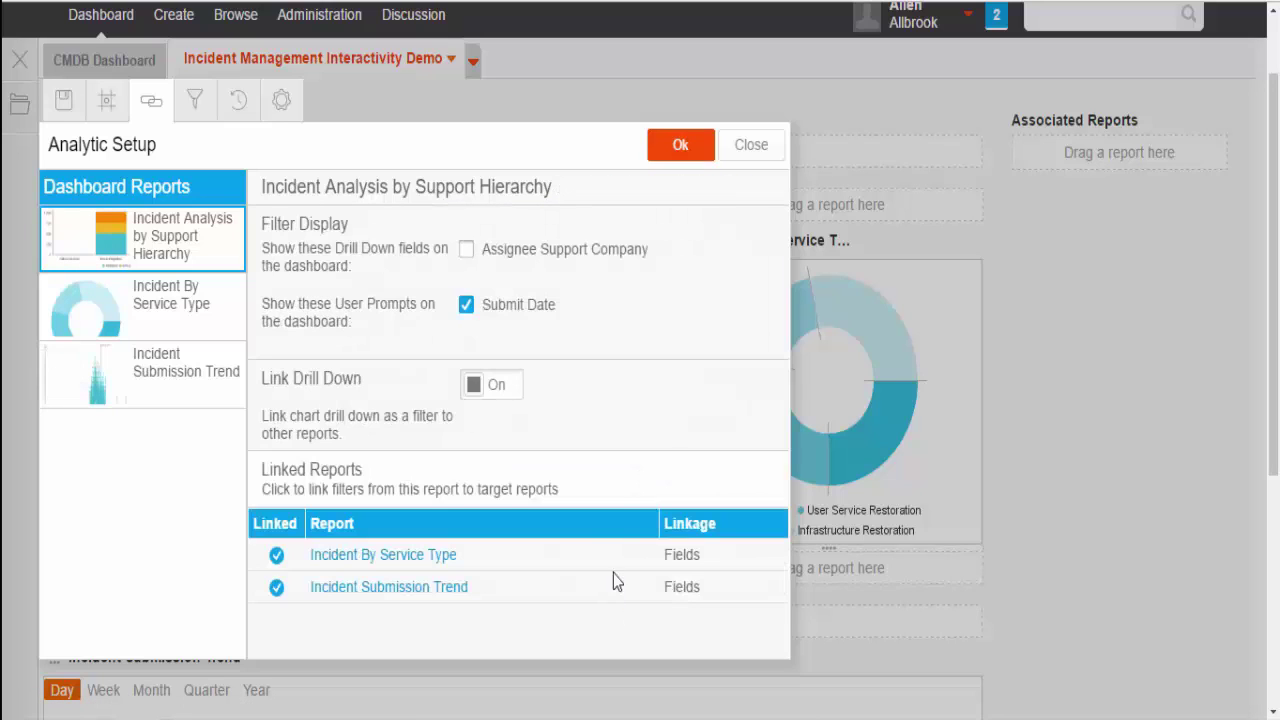
Finish the link setup, then re-activate the dashboard, answering Yes to the translation prompt
click(692, 153)
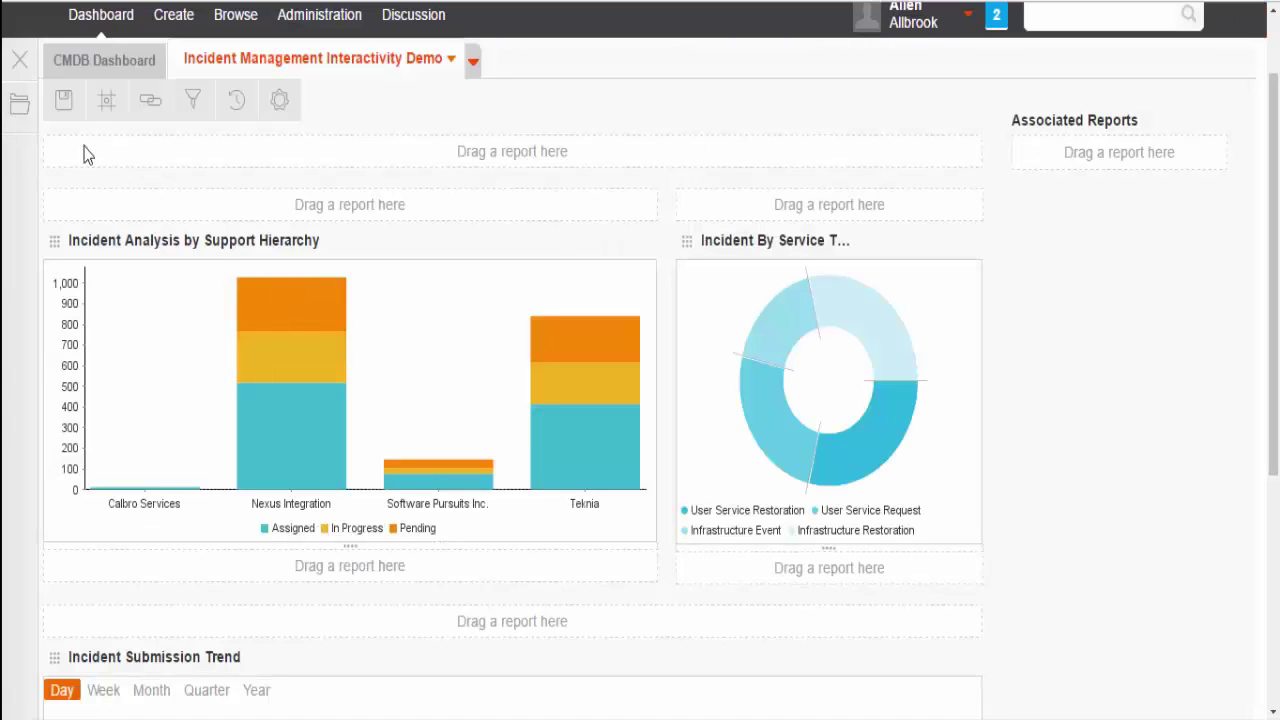
click(64, 101)
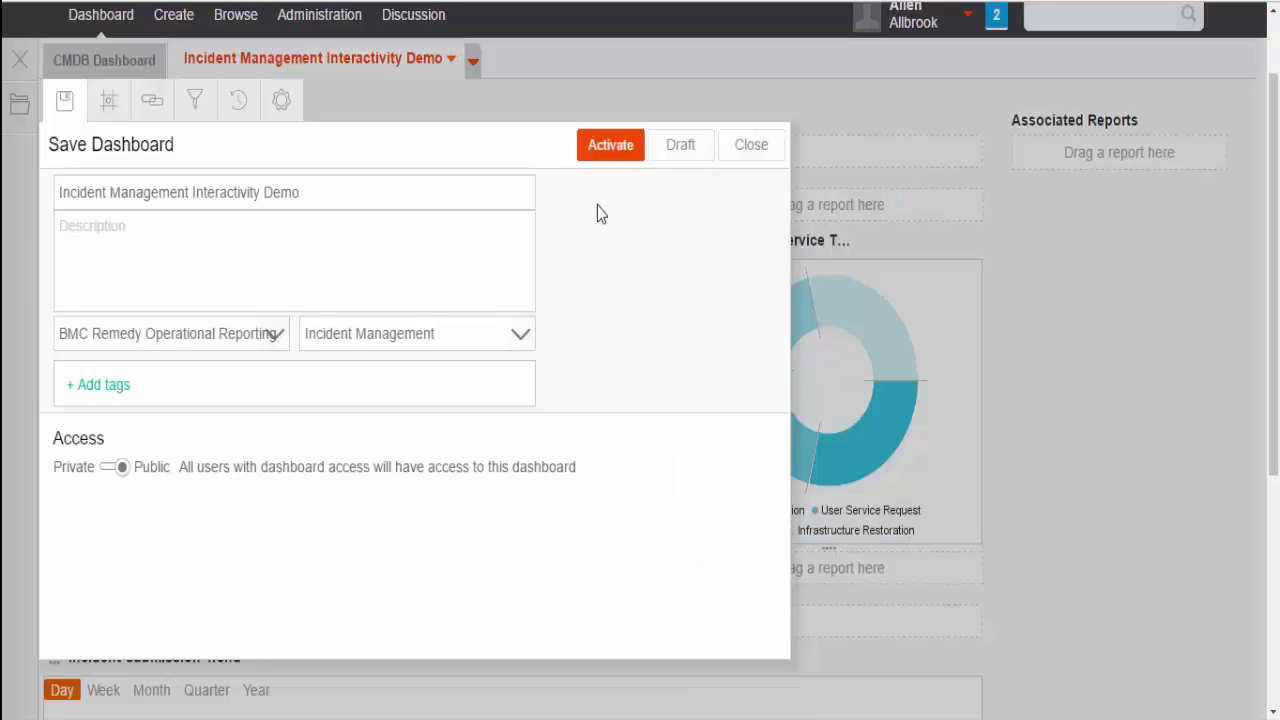
click(612, 147)
click(612, 428)
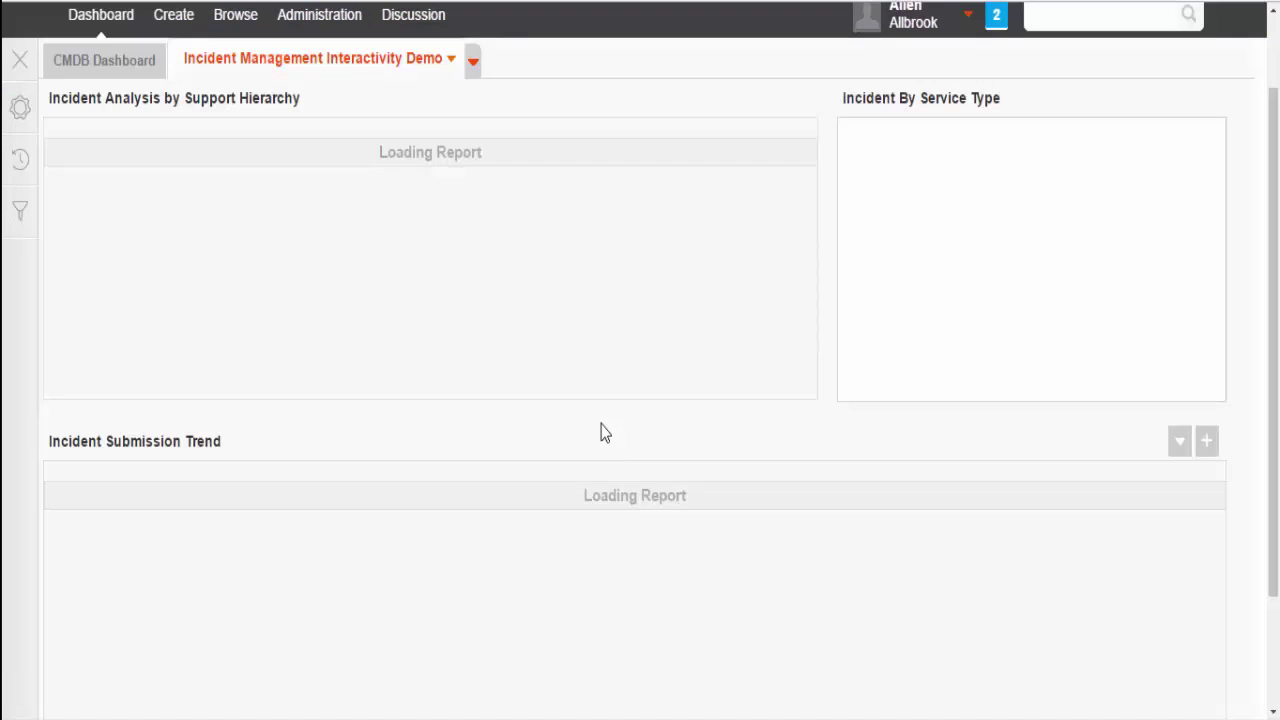
Move the Submit Date filter's From date back to 2015 and apply it to the dashboard
click(27, 228)
click(274, 162)
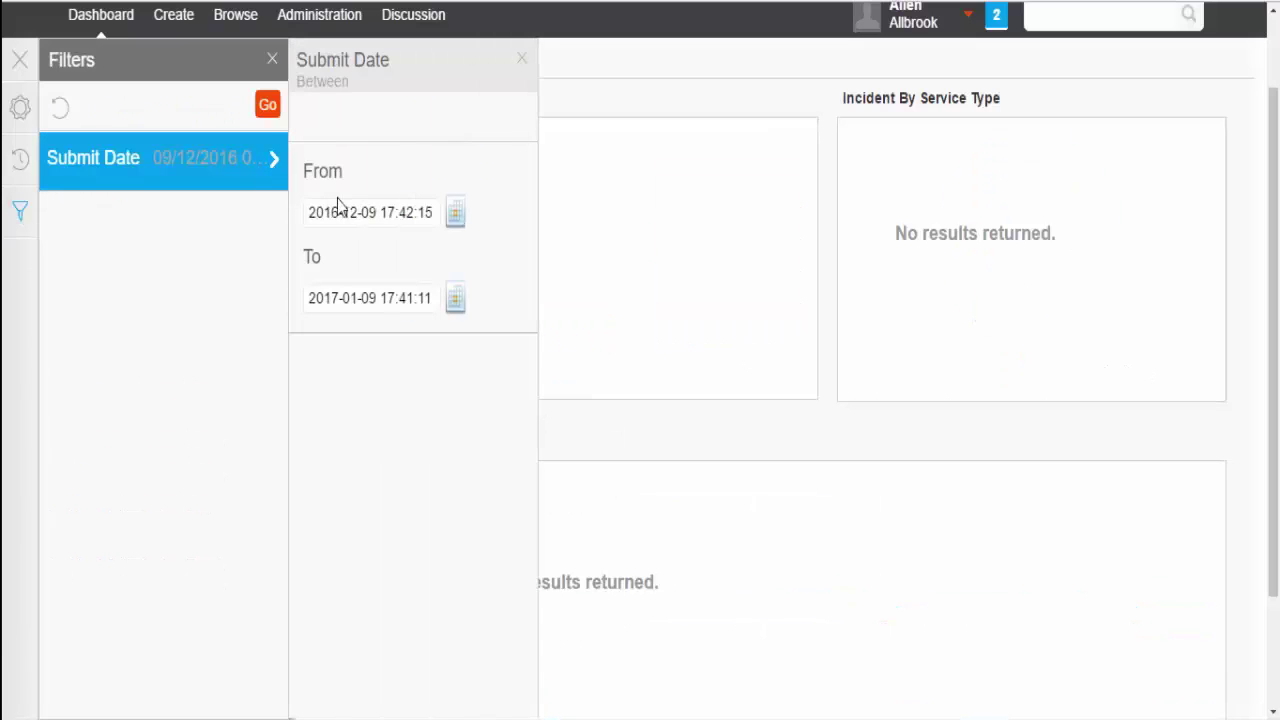
click(455, 213)
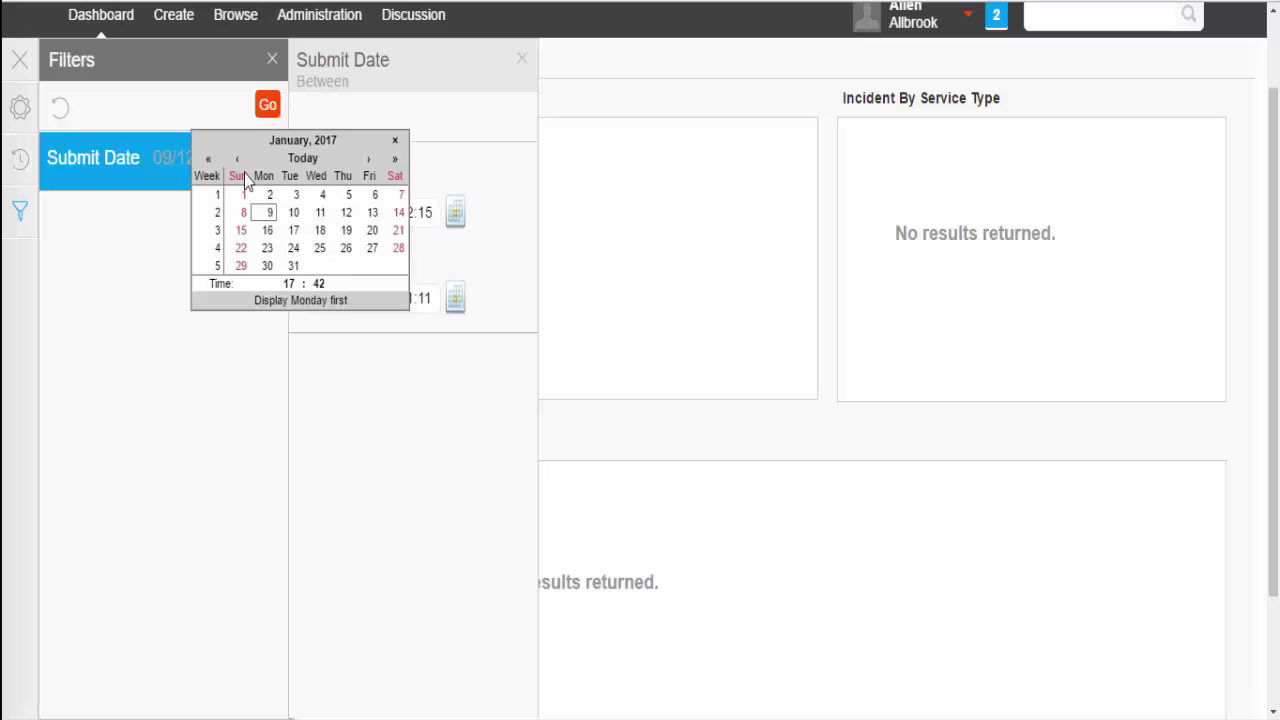
click(208, 161)
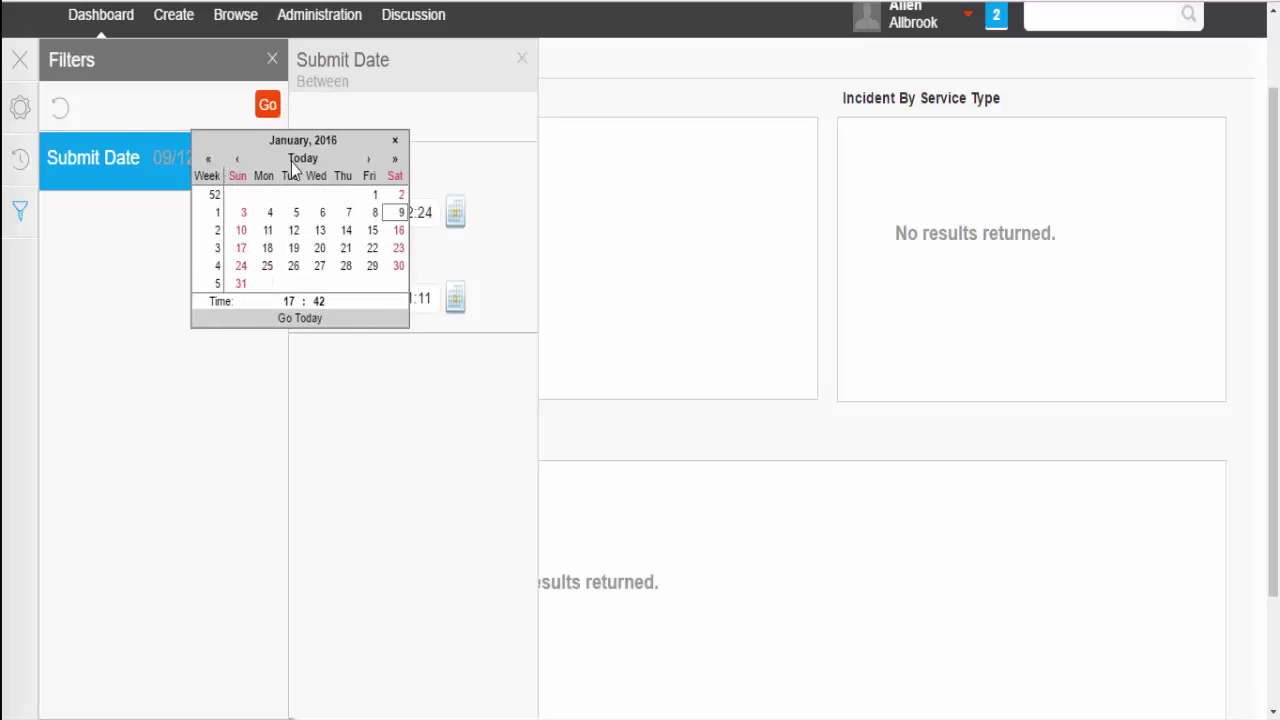
click(208, 160)
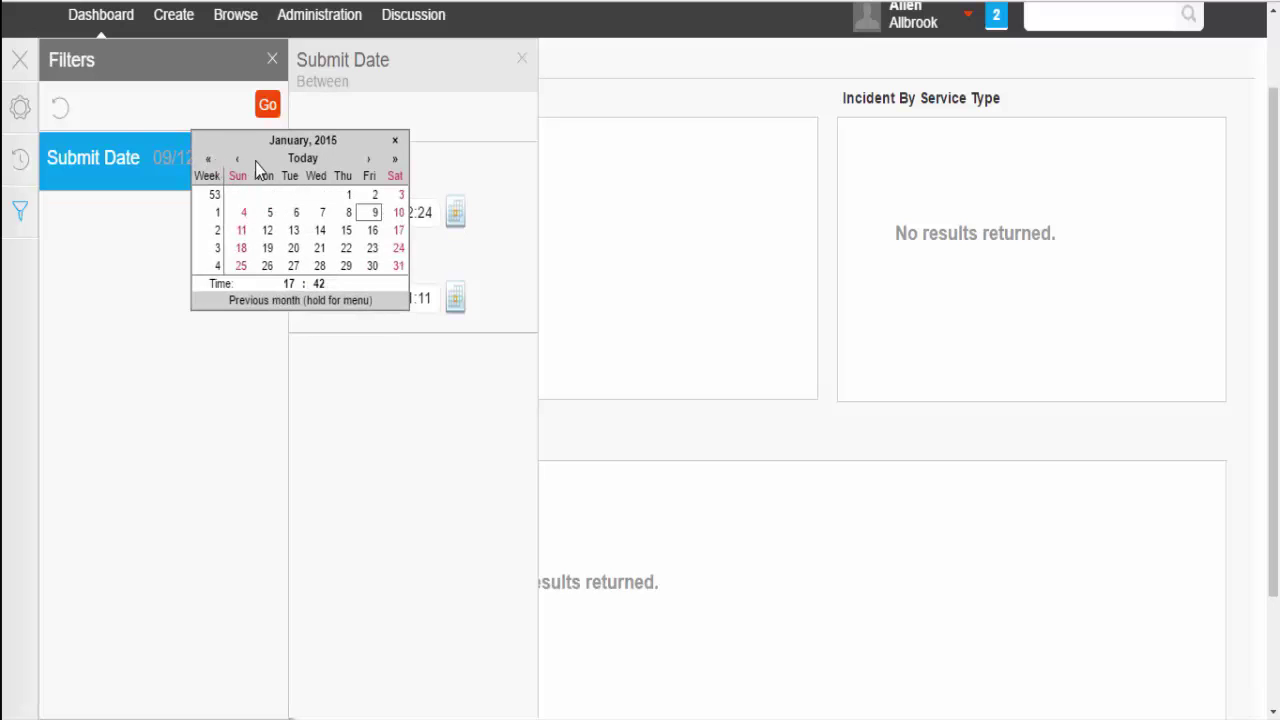
click(368, 108)
click(266, 105)
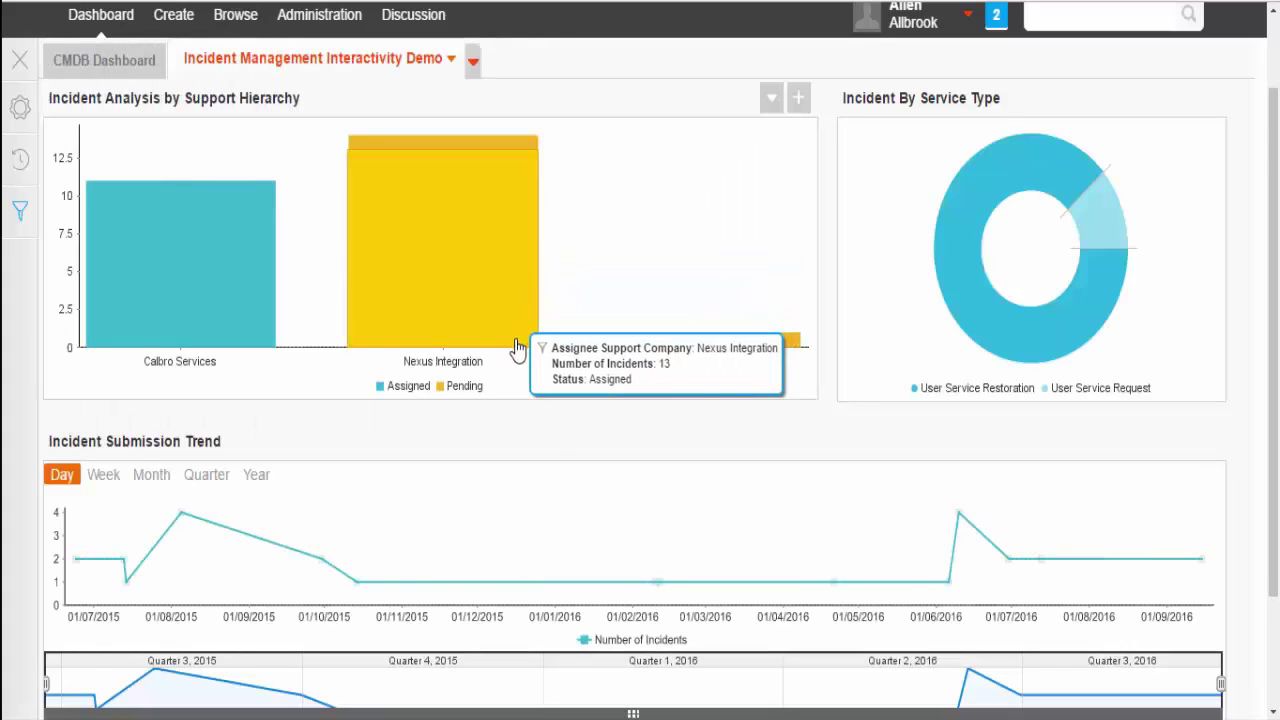
scroll(523, 349, down, 2)
scroll(517, 349, up, 4)
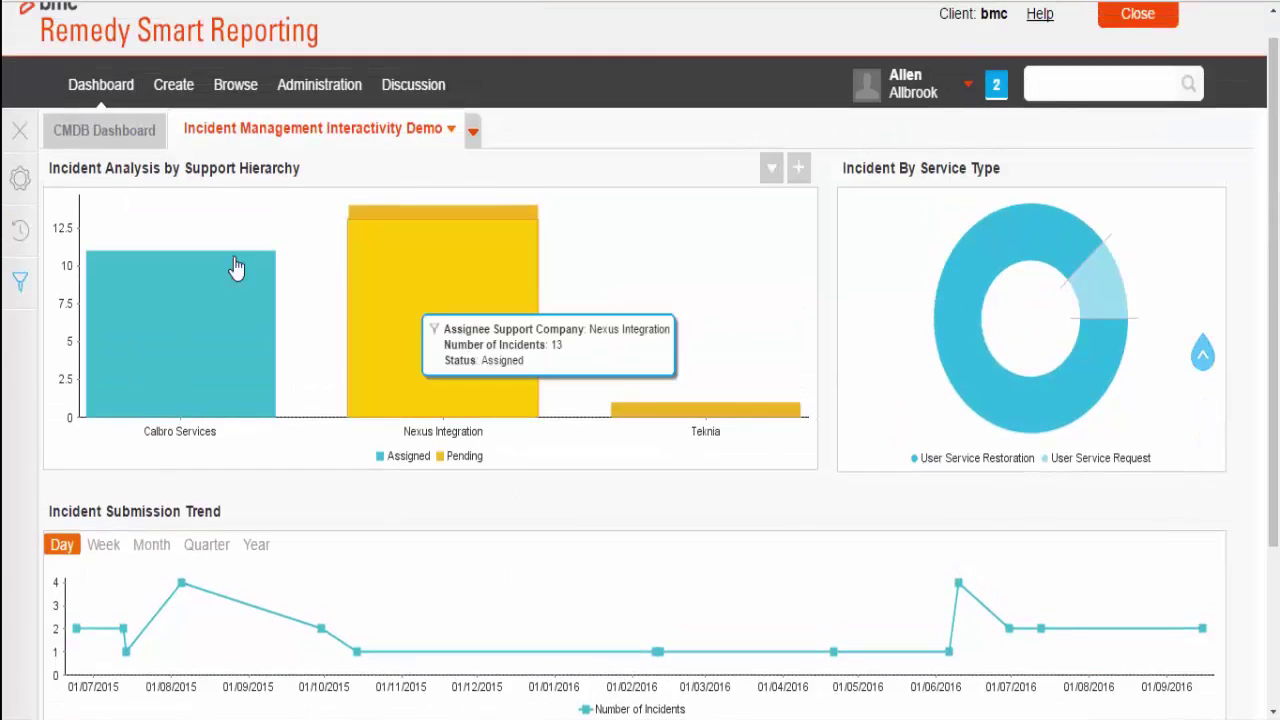
Move the From date further back to 2014-01-09 and reapply so all three charts refresh
click(20, 292)
click(275, 234)
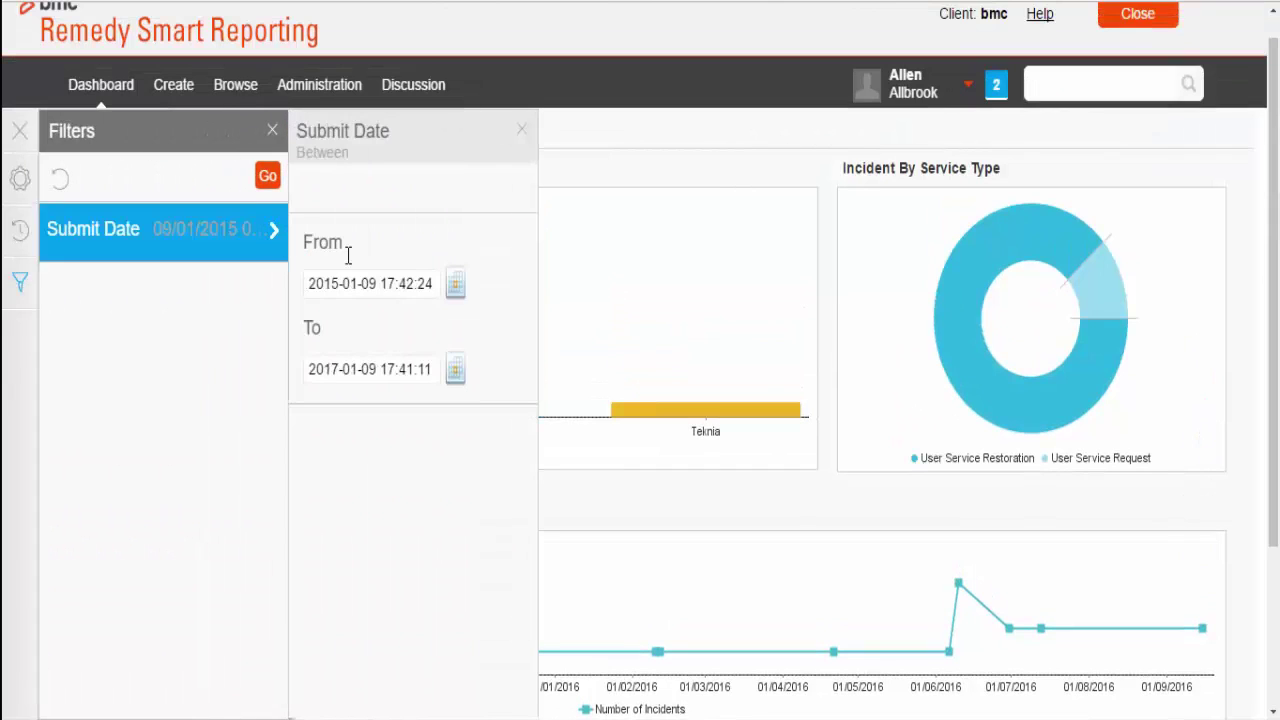
click(459, 296)
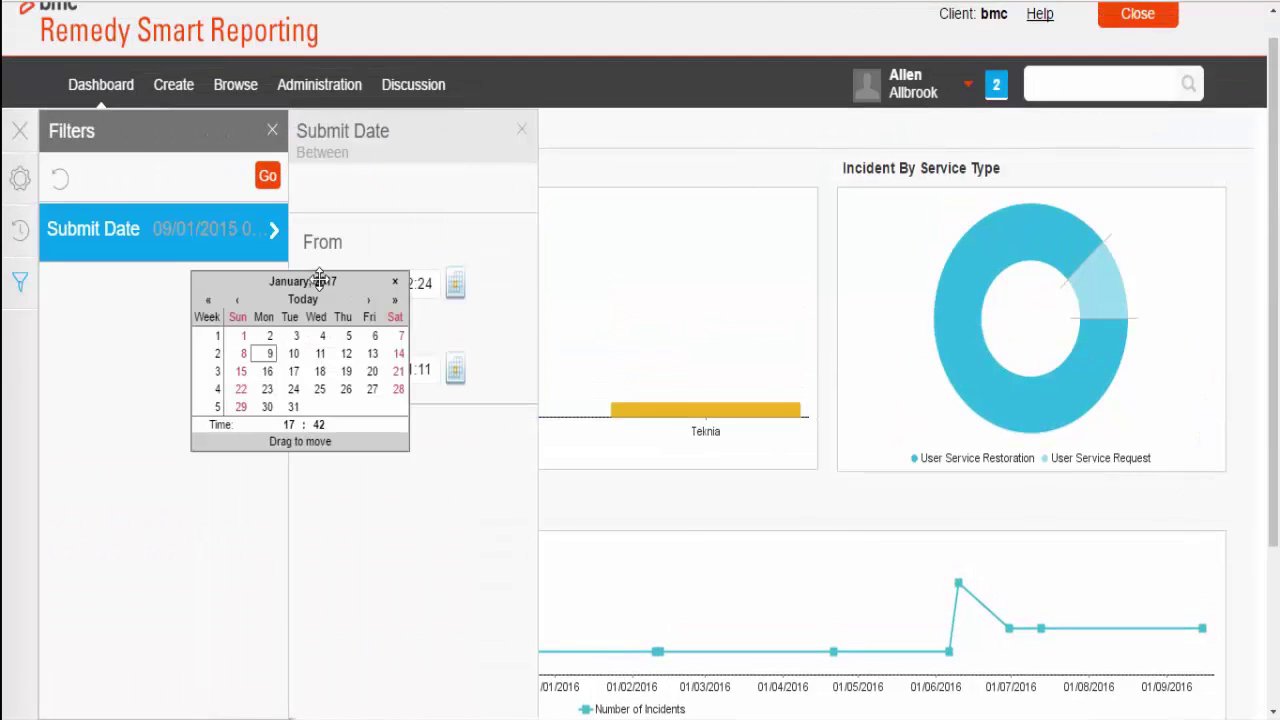
double_click(209, 301)
click(209, 303)
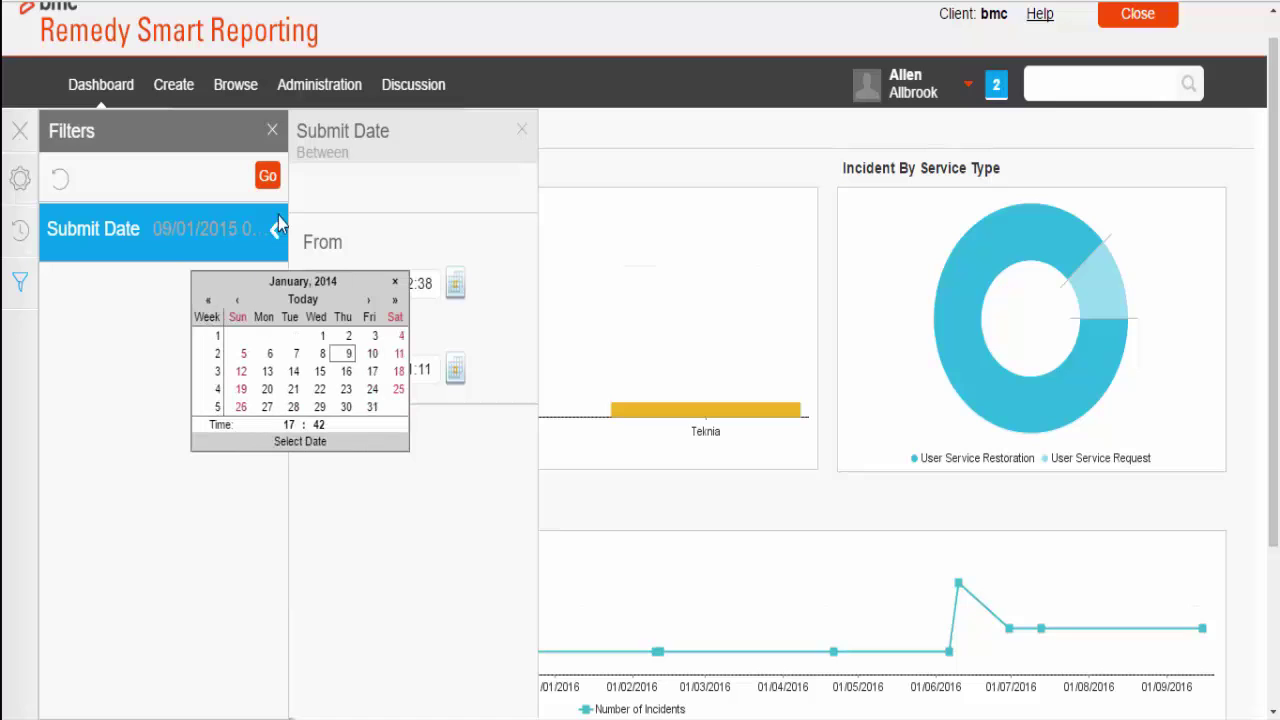
click(394, 281)
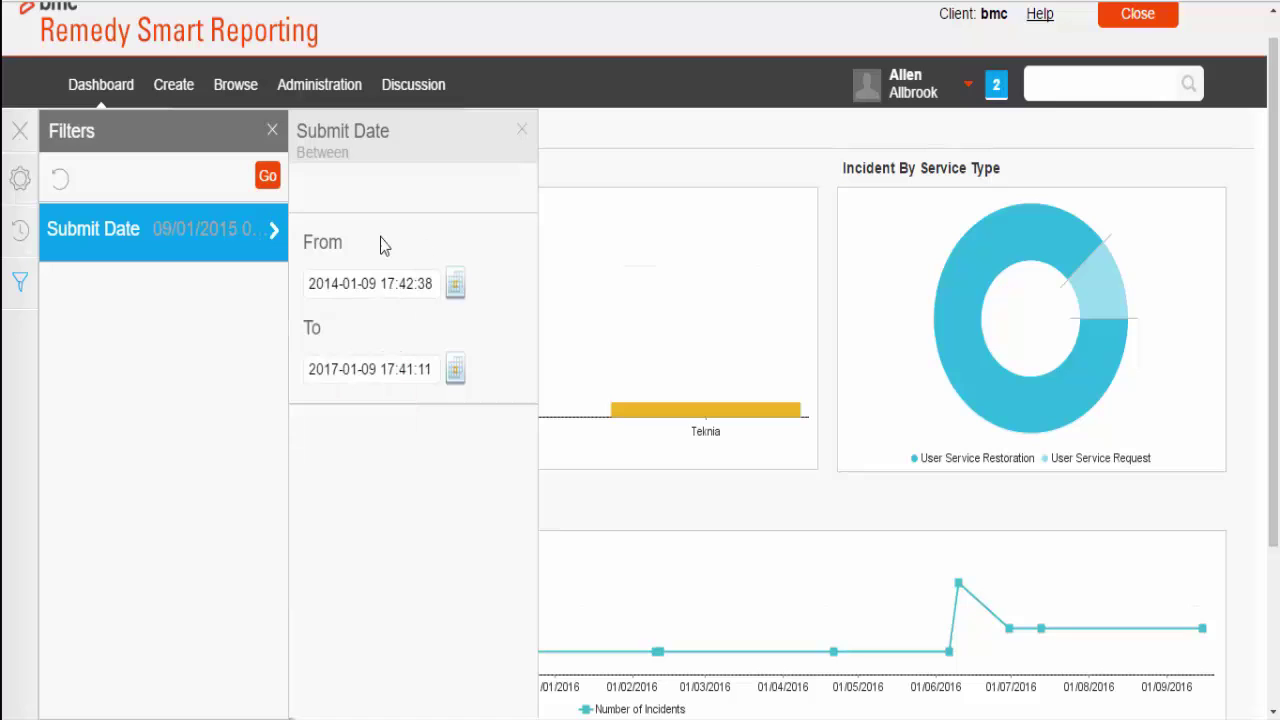
click(268, 178)
scroll(290, 447, down, 1)
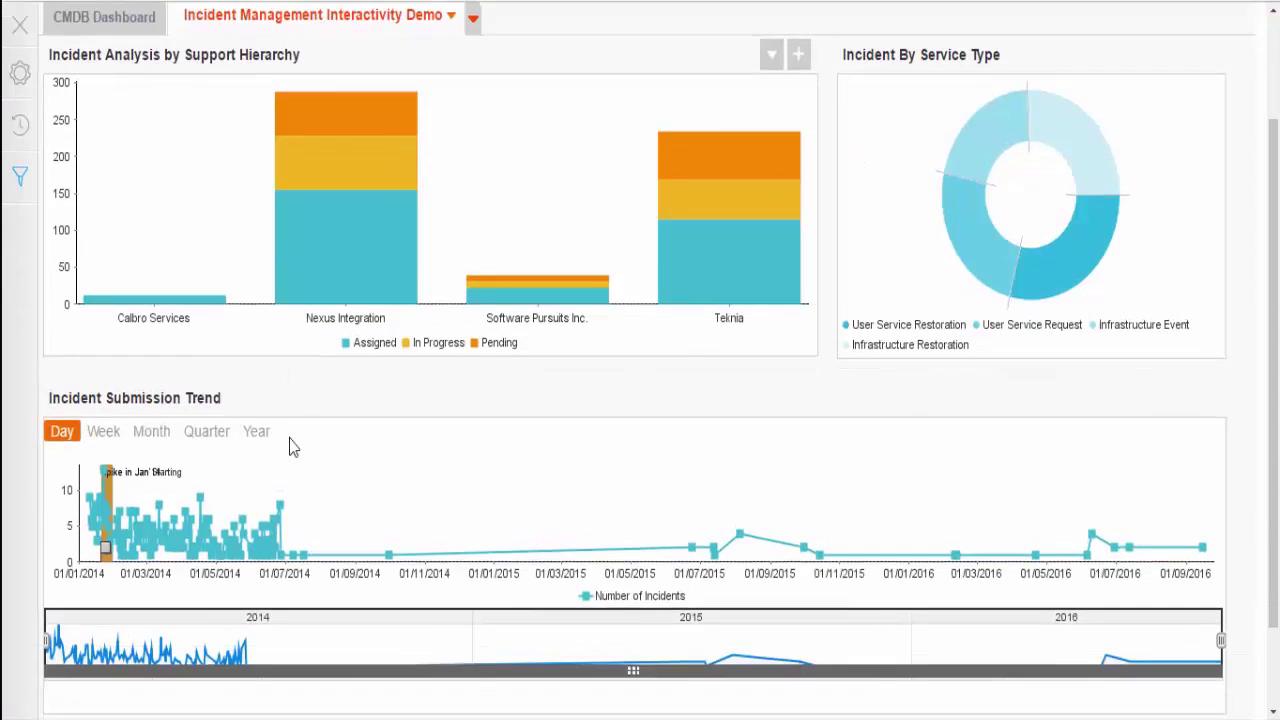
scroll(290, 447, down, 1)
scroll(290, 447, up, 2)
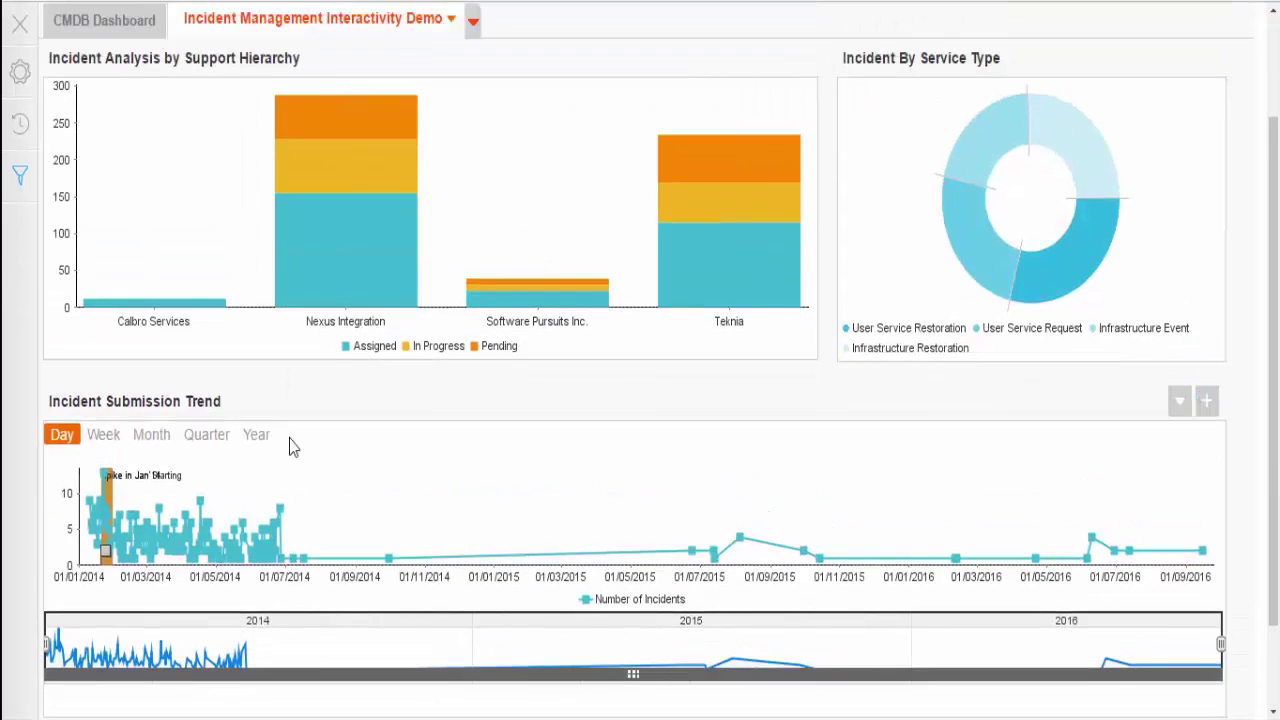